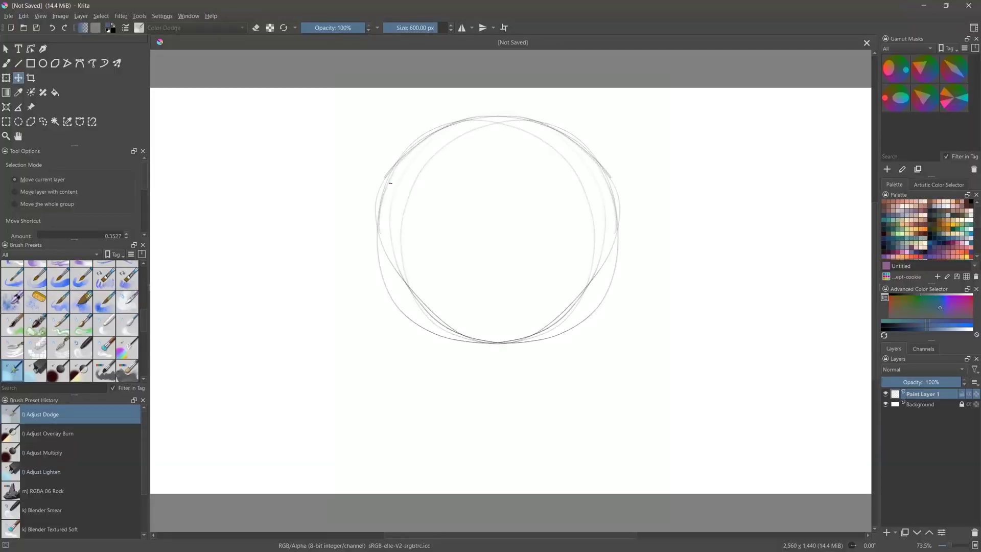
Step: Draw the jaw and darken the head outline, then erase the guide circles and horizontal guide lines
drag(451, 384, 459, 423)
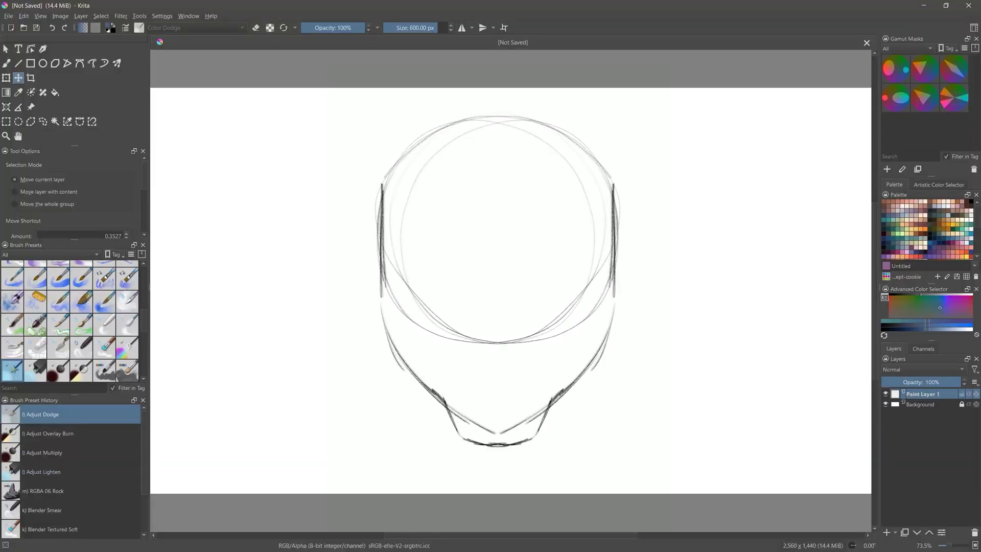
drag(382, 220, 615, 205)
drag(409, 154, 570, 242)
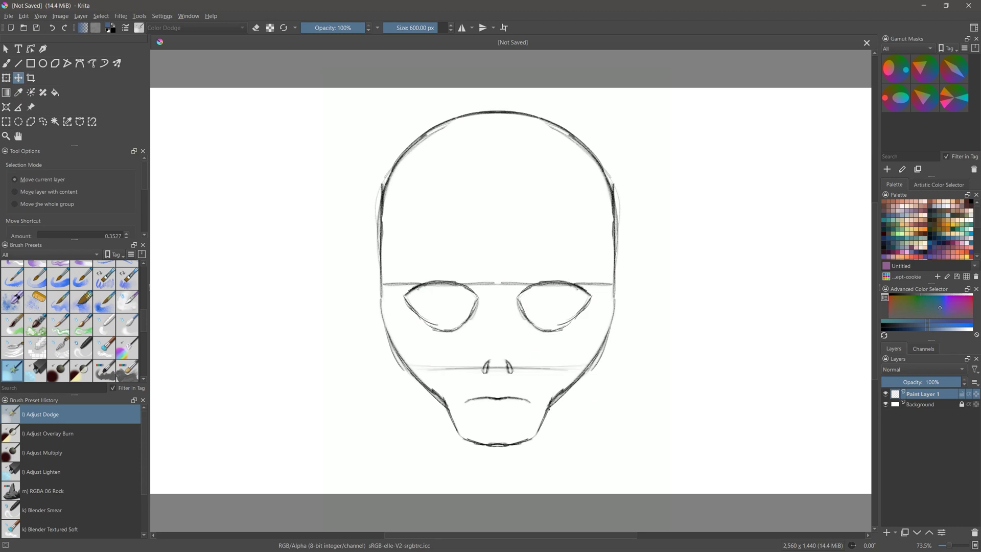
drag(479, 356, 404, 376)
Step: Add cheek curves, reshape the lips and chin, and shade both eye sockets
drag(521, 356, 588, 365)
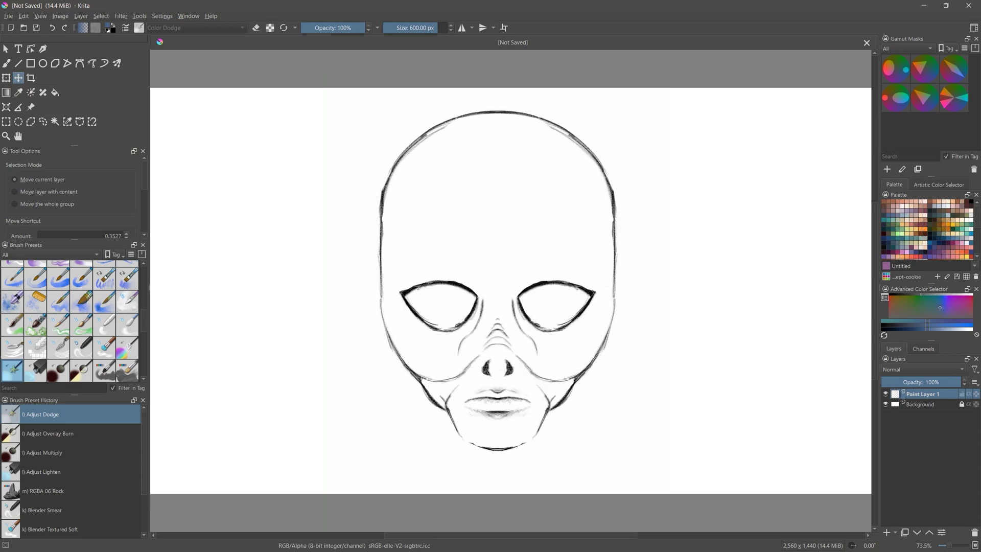
drag(414, 294, 468, 322)
drag(527, 293, 586, 320)
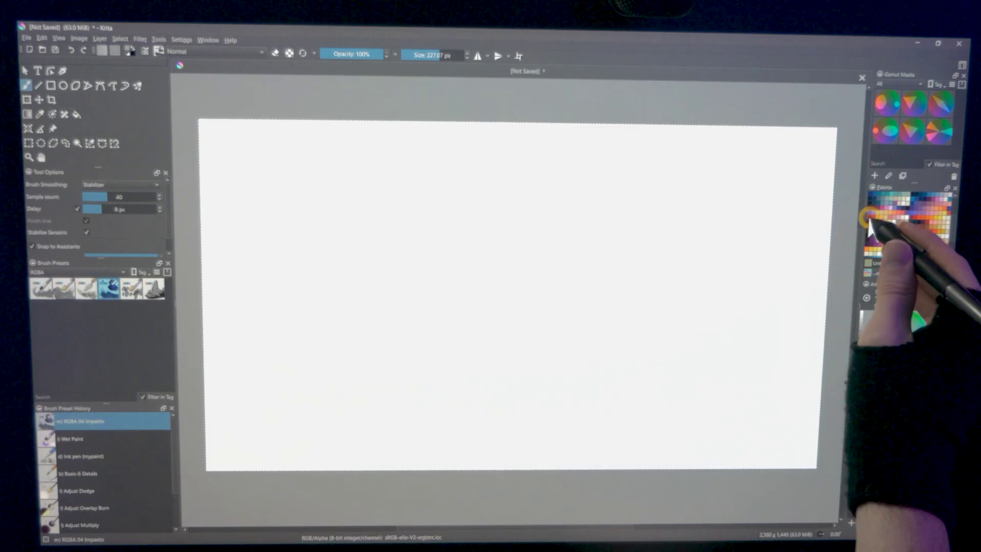
Step: Paint broad red strokes across the blank canvas with the textured brush
mouse_move(337, 168)
mouse_down()
mouse_move(440, 286)
mouse_move(339, 219)
mouse_move(524, 279)
mouse_up()
mouse_move(494, 369)
mouse_down()
mouse_move(722, 431)
mouse_move(262, 361)
mouse_up()
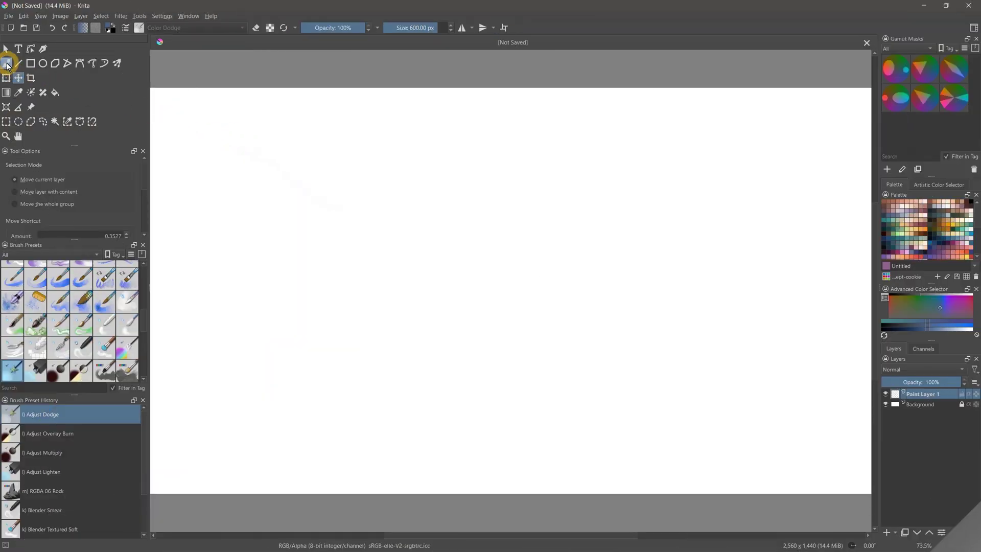
Step: Set the Freehand Brush size to 186.94 px, paint a green zigzag test, and enable Scatter
click(8, 63)
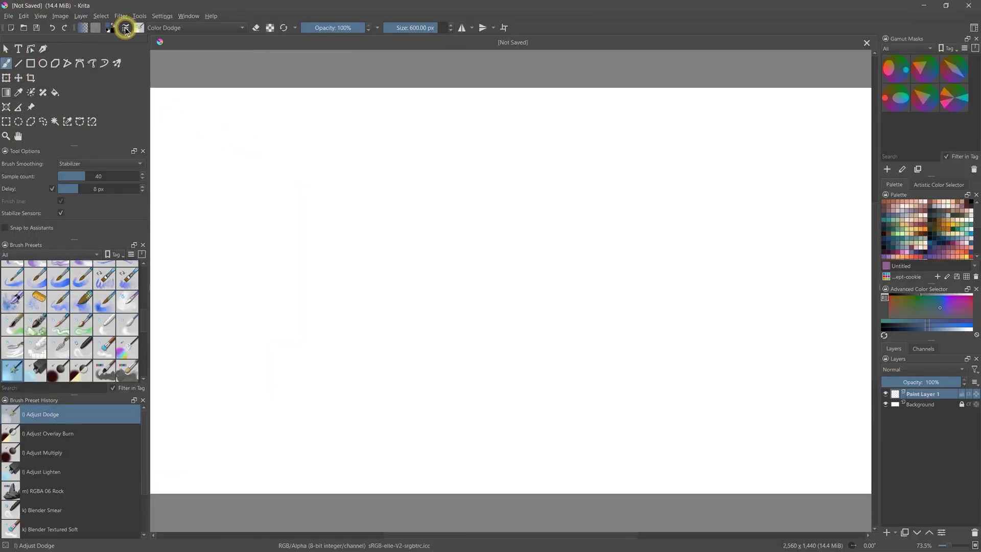
click(126, 29)
mouse_move(434, 113)
mouse_down()
mouse_move(376, 104)
mouse_move(235, 56)
mouse_move(188, 57)
mouse_up()
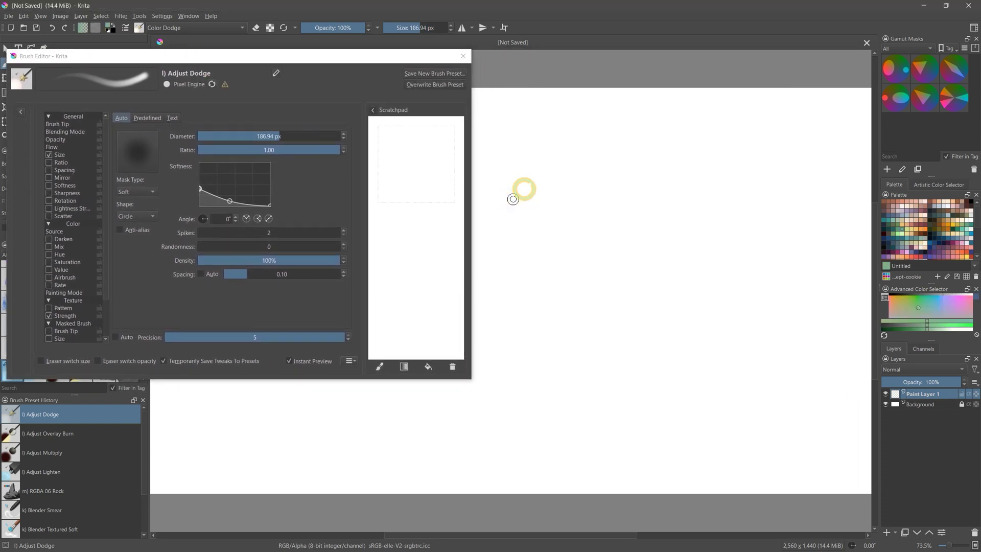
mouse_move(515, 192)
mouse_down()
mouse_move(565, 241)
mouse_move(694, 268)
mouse_move(687, 377)
mouse_up()
click(93, 216)
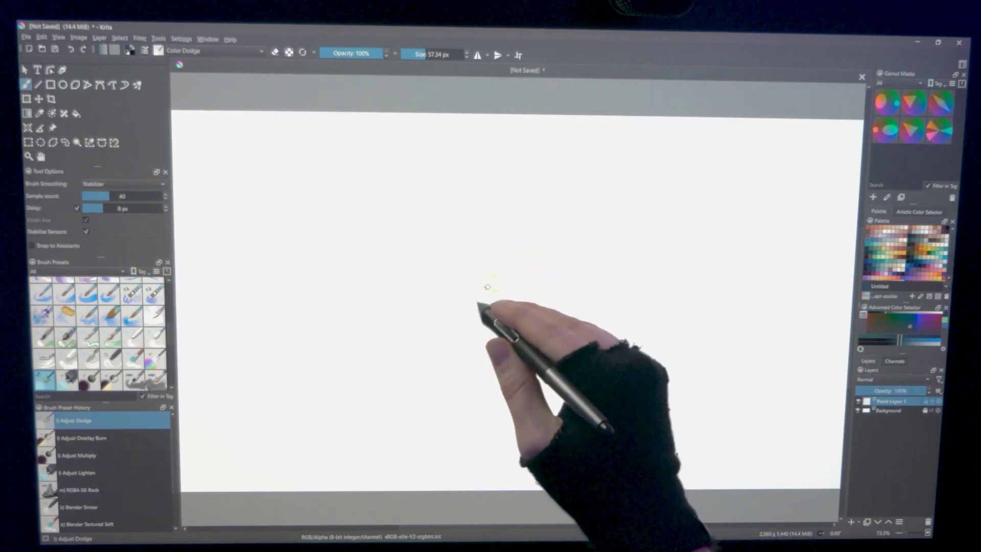
Step: Paint three strokes of scattered grey-blue dabs across the canvas, then bring up the pop-up palette
drag(484, 304, 695, 194)
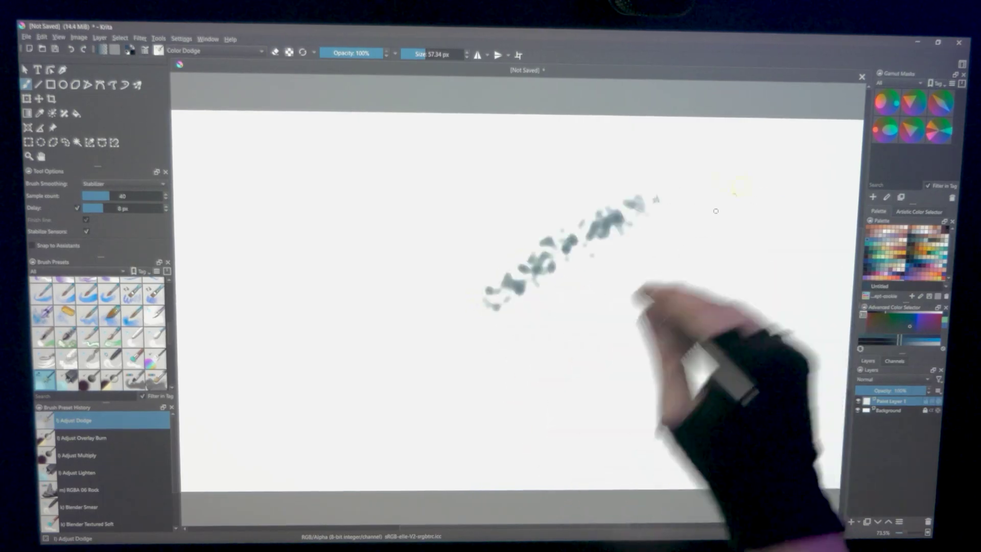
drag(608, 317, 744, 329)
drag(664, 358, 741, 316)
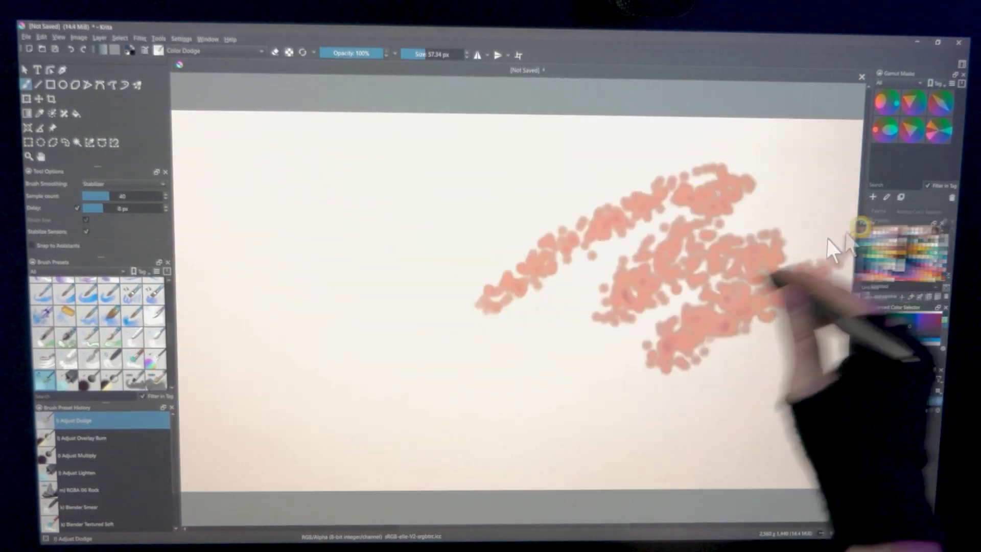
right_click(696, 284)
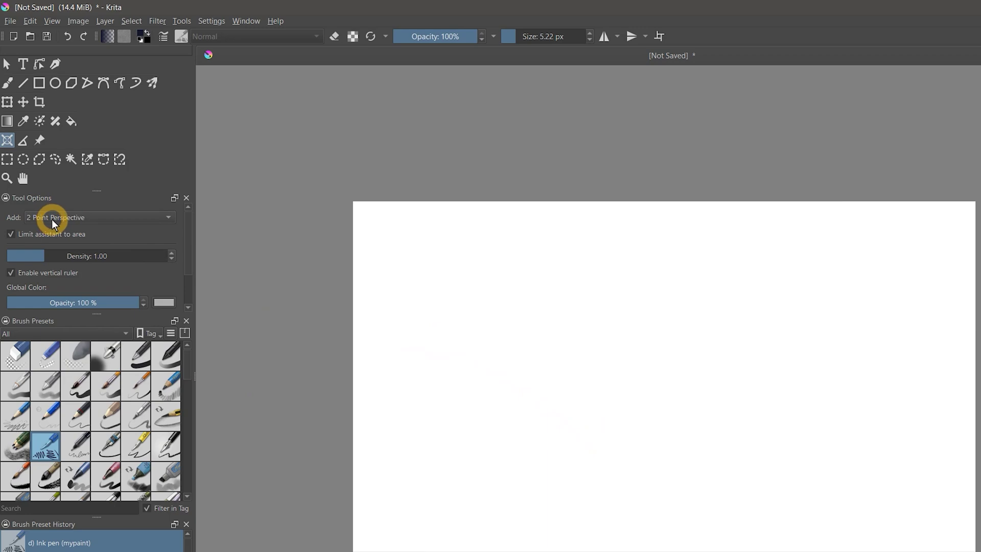
Step: Place vanishing points left and right of the canvas and slide the perspective grid along the horizon
click(222, 377)
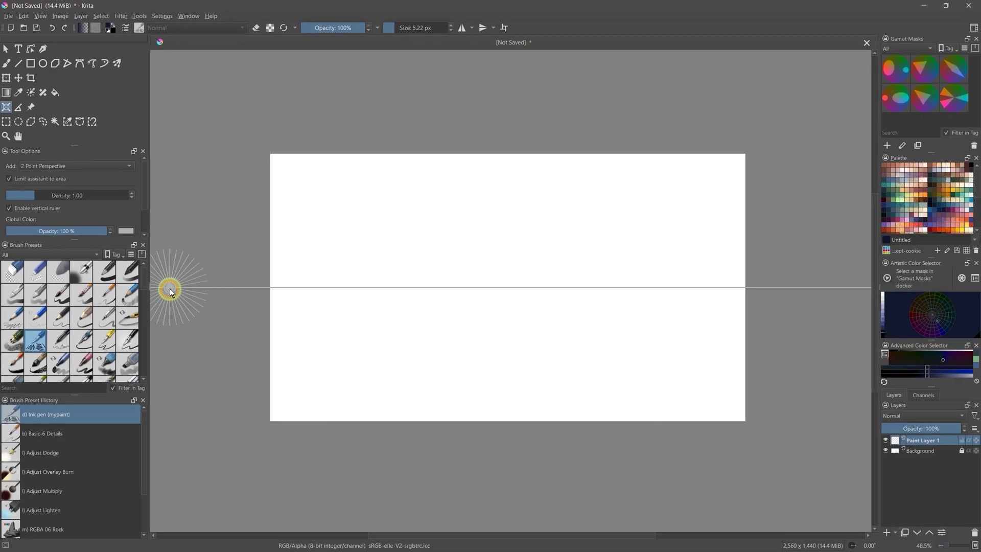
click(812, 287)
drag(460, 289, 423, 286)
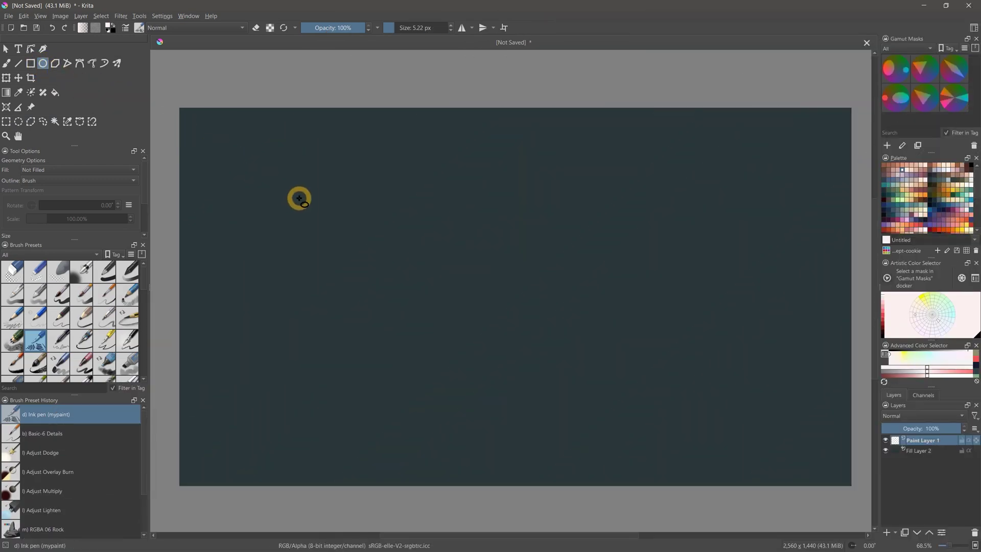
Step: Drag out a wide ellipse, tilt it while drawing, then draw a second larger ellipse
drag(301, 199, 589, 304)
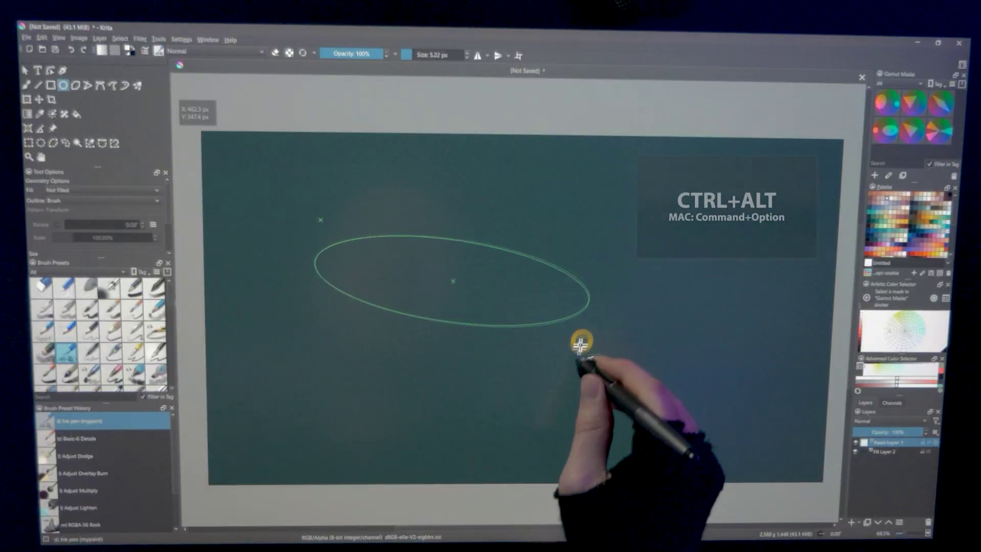
drag(576, 333, 576, 234)
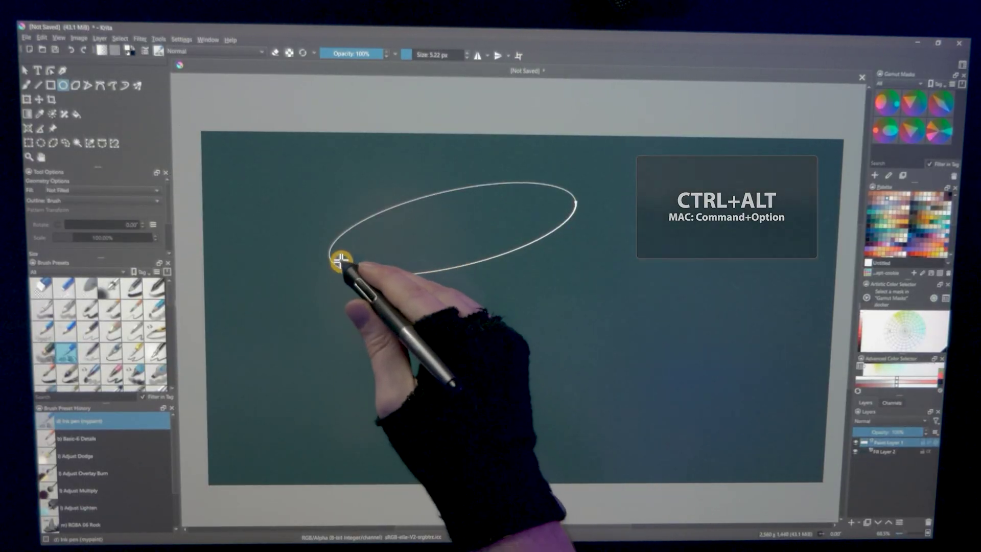
mouse_move(212, 111)
mouse_down()
mouse_move(339, 415)
mouse_move(651, 215)
mouse_move(583, 148)
mouse_move(705, 167)
mouse_move(716, 328)
mouse_move(845, 228)
mouse_move(938, 224)
mouse_move(674, 495)
mouse_move(650, 278)
mouse_move(782, 508)
mouse_up()
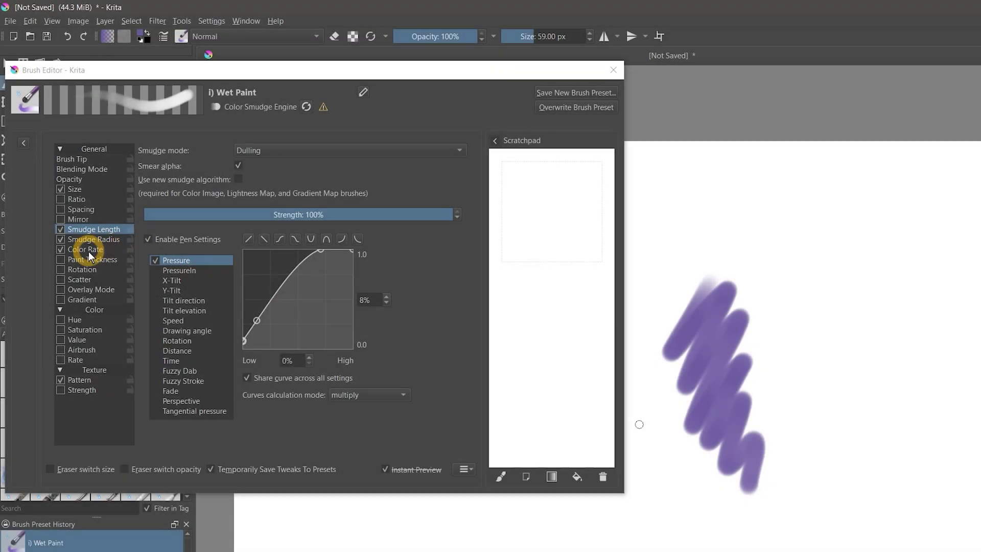
Step: Set the Color Rate strength to 20% and paint orange test strokes across the purple scribble
click(90, 250)
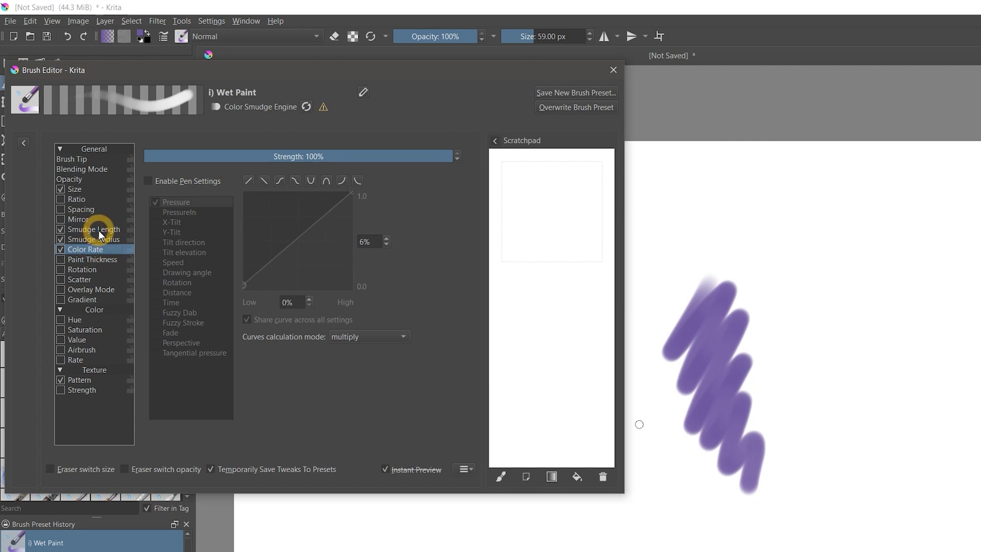
drag(657, 318, 853, 321)
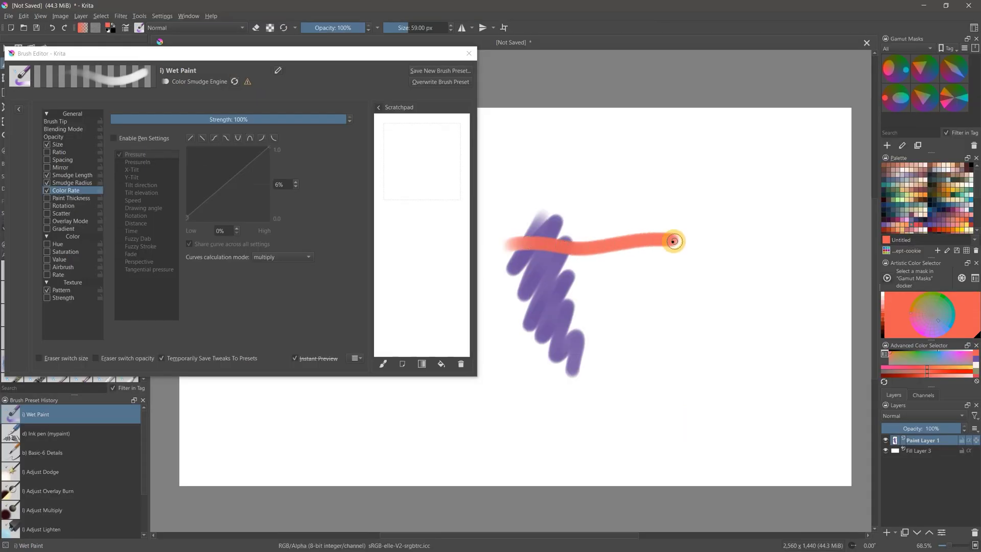
drag(161, 120, 157, 119)
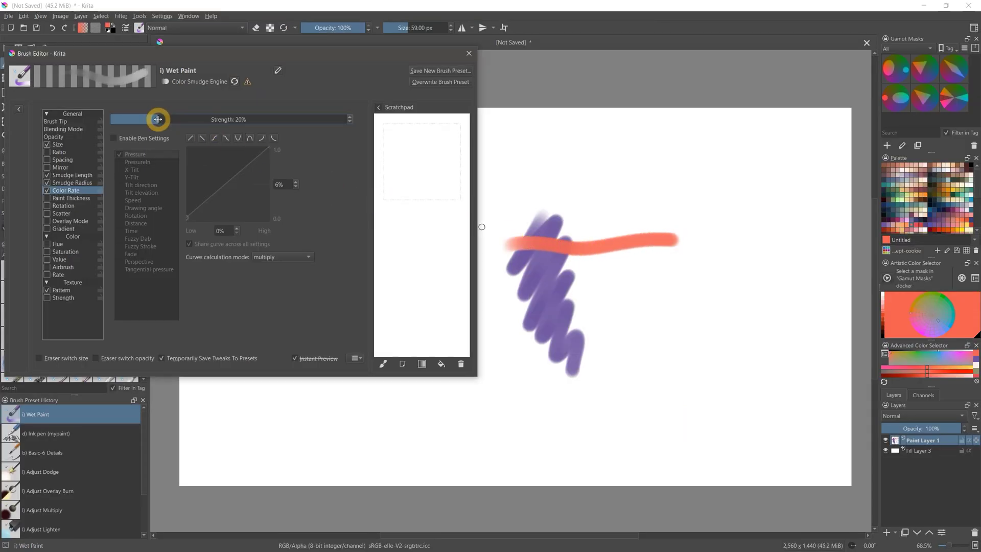
mouse_move(517, 266)
mouse_down()
mouse_move(583, 281)
mouse_move(680, 276)
mouse_up()
drag(534, 289, 700, 293)
drag(538, 315, 708, 319)
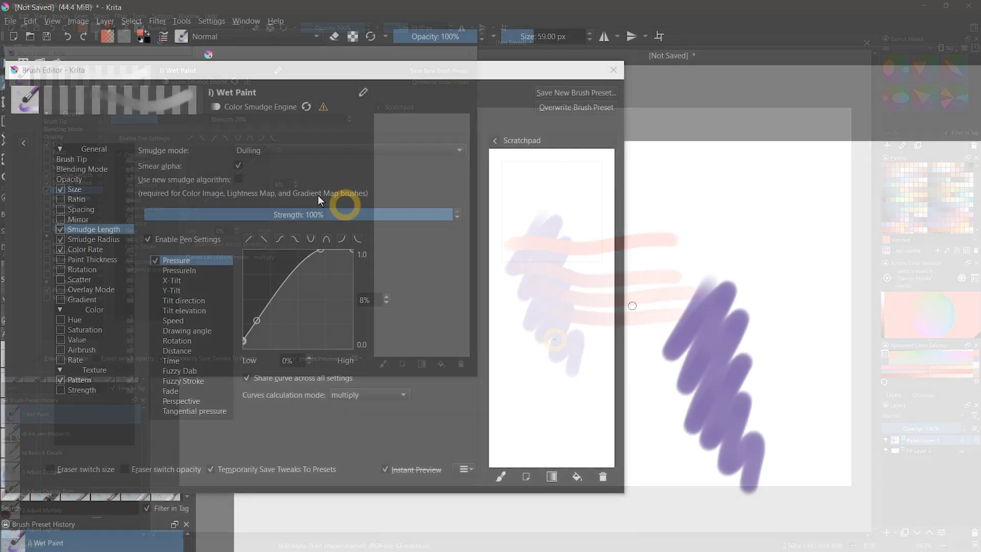
Step: Enable the new smudge algorithm and smudge pink over the purple strokes and light green over the teal blob
click(237, 178)
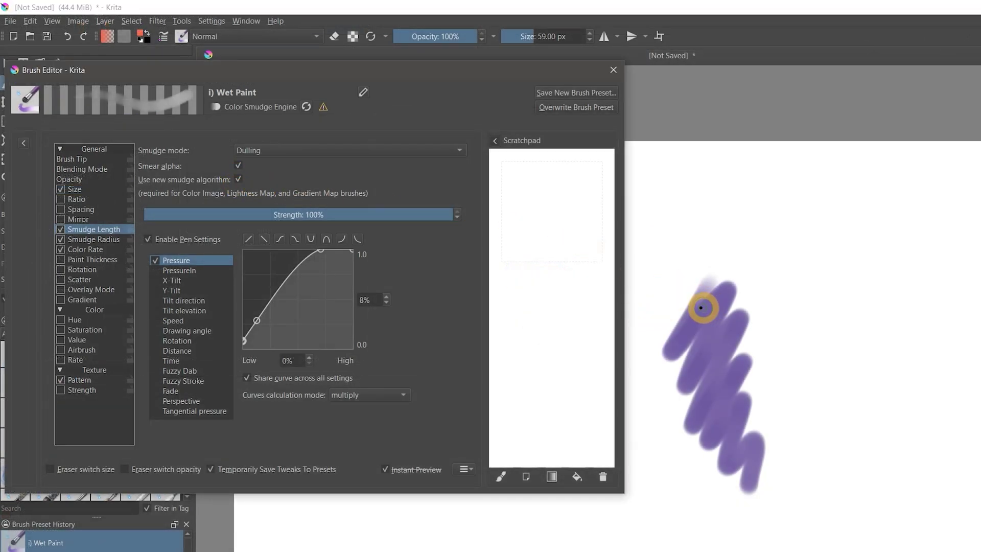
drag(697, 307, 742, 307)
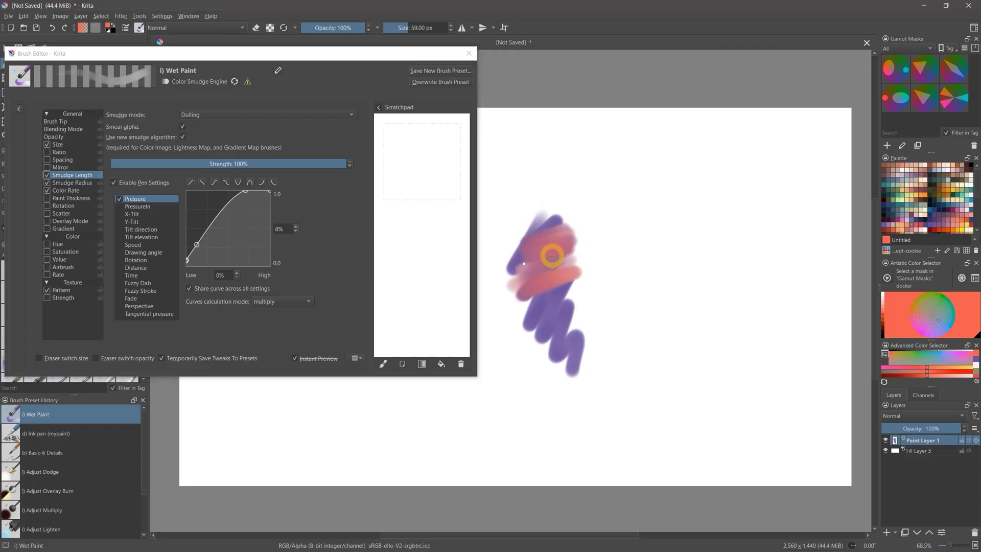
drag(515, 275, 560, 297)
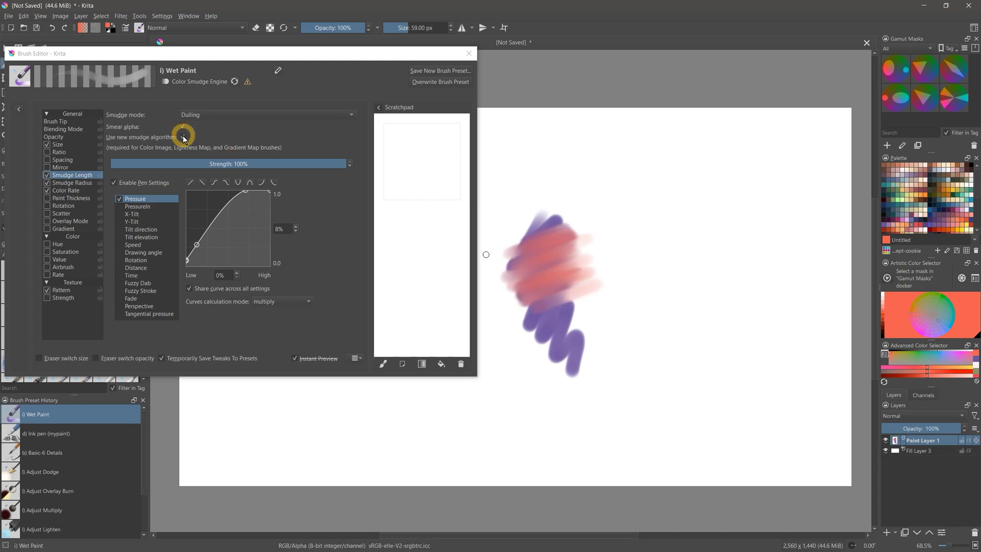
click(394, 218)
click(581, 312)
mouse_move(582, 326)
mouse_down()
mouse_move(553, 354)
mouse_move(584, 313)
mouse_move(529, 341)
mouse_move(539, 352)
mouse_move(582, 349)
mouse_move(588, 335)
mouse_move(521, 346)
mouse_up()
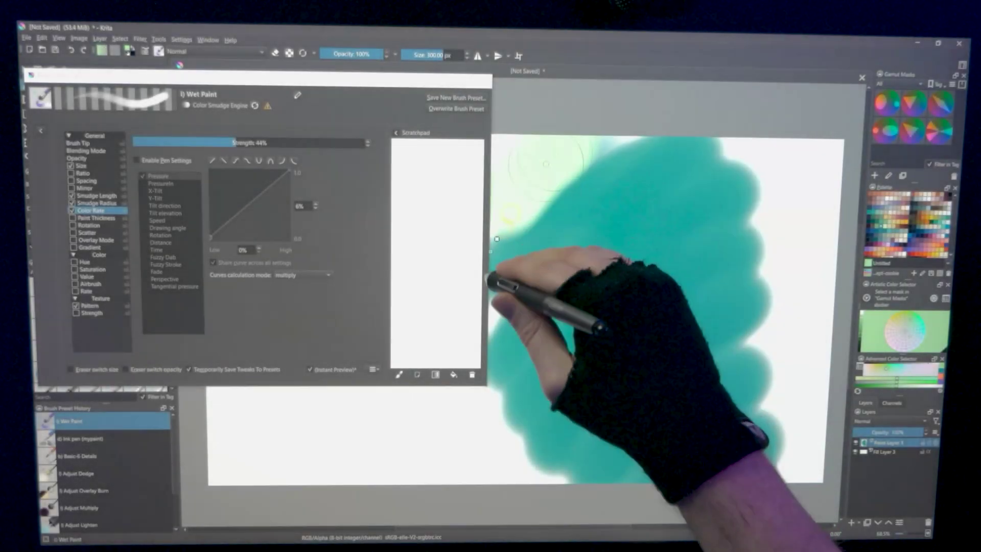
mouse_move(497, 239)
mouse_down()
mouse_move(499, 329)
mouse_move(536, 274)
mouse_move(620, 258)
mouse_move(673, 192)
mouse_move(701, 219)
mouse_move(685, 324)
mouse_move(727, 414)
mouse_up()
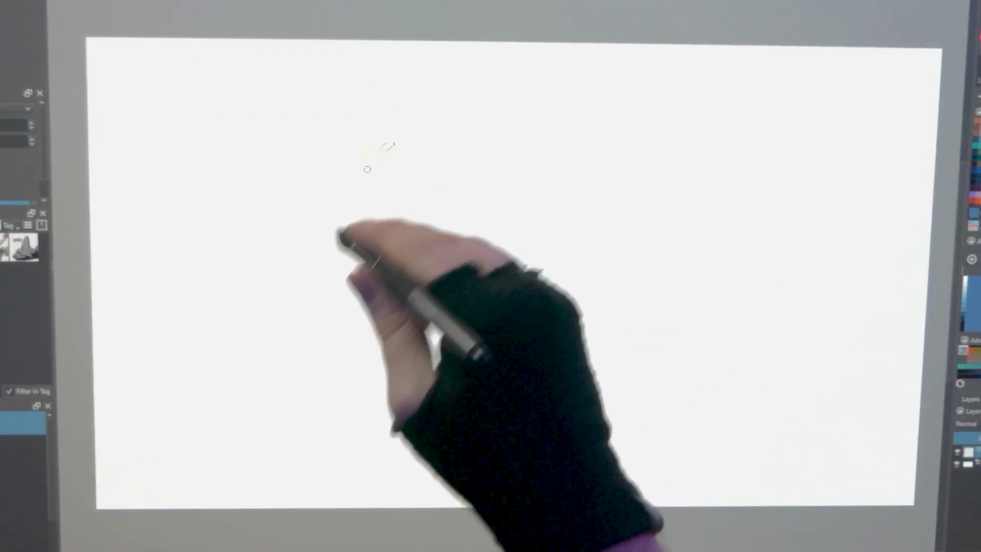
Step: Test a 38% Lightness Strength on a teal blob, clear it, and view the Brush Tip settings
mouse_move(351, 190)
mouse_down()
mouse_move(324, 267)
mouse_move(360, 292)
mouse_move(416, 224)
mouse_move(387, 372)
mouse_move(486, 187)
mouse_move(439, 367)
mouse_move(529, 205)
mouse_move(490, 356)
mouse_move(562, 253)
mouse_move(547, 365)
mouse_move(603, 274)
mouse_move(596, 350)
mouse_move(638, 284)
mouse_move(637, 353)
mouse_move(685, 287)
mouse_move(672, 383)
mouse_move(712, 306)
mouse_move(701, 364)
mouse_move(718, 347)
mouse_move(685, 313)
mouse_up()
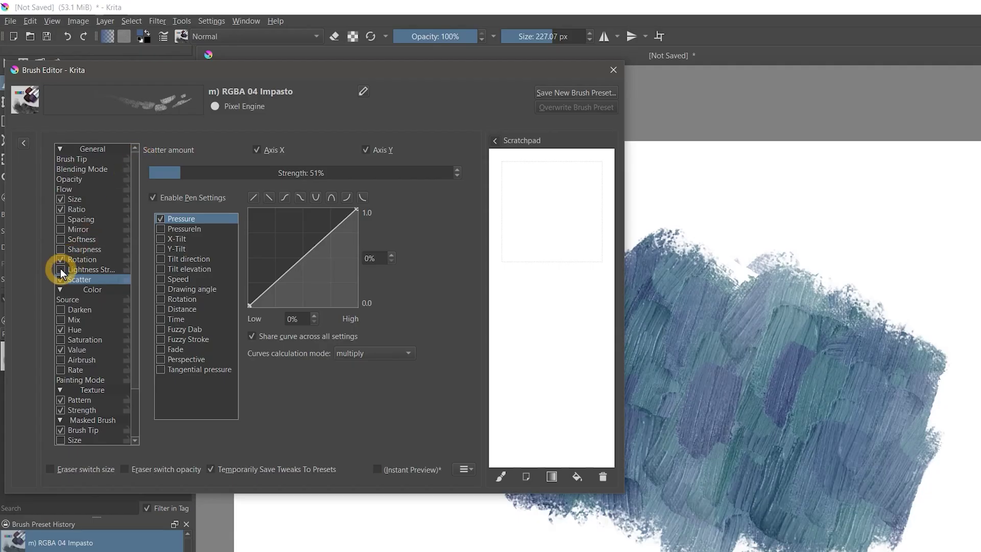
click(88, 271)
click(263, 158)
mouse_move(723, 198)
mouse_down()
mouse_move(828, 201)
mouse_move(935, 223)
mouse_move(937, 382)
mouse_up()
key(Delete)
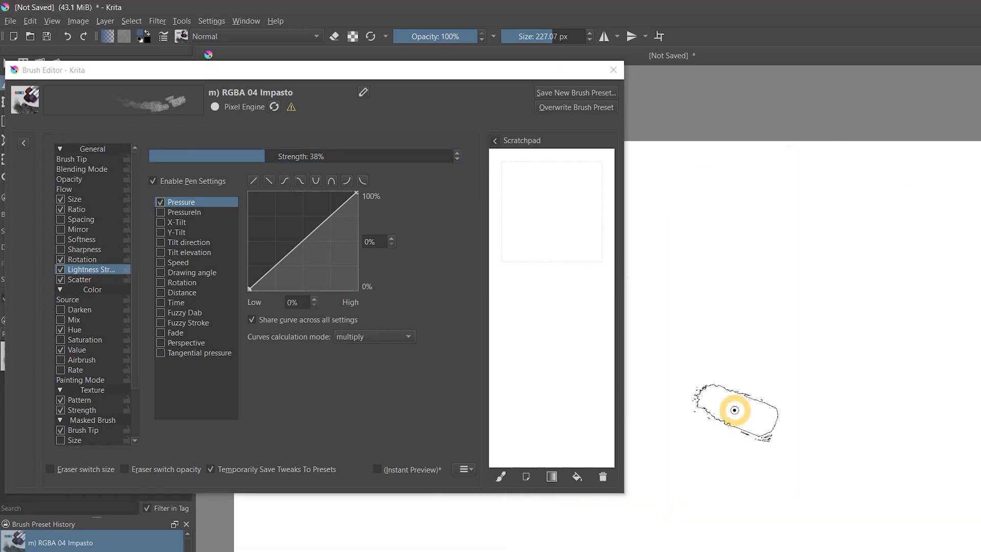
click(105, 159)
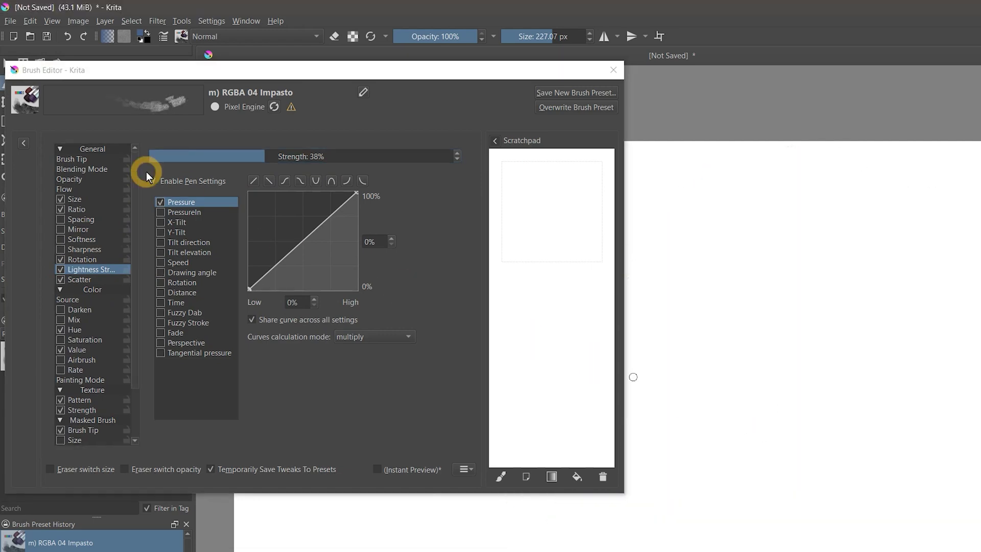
mouse_move(195, 371)
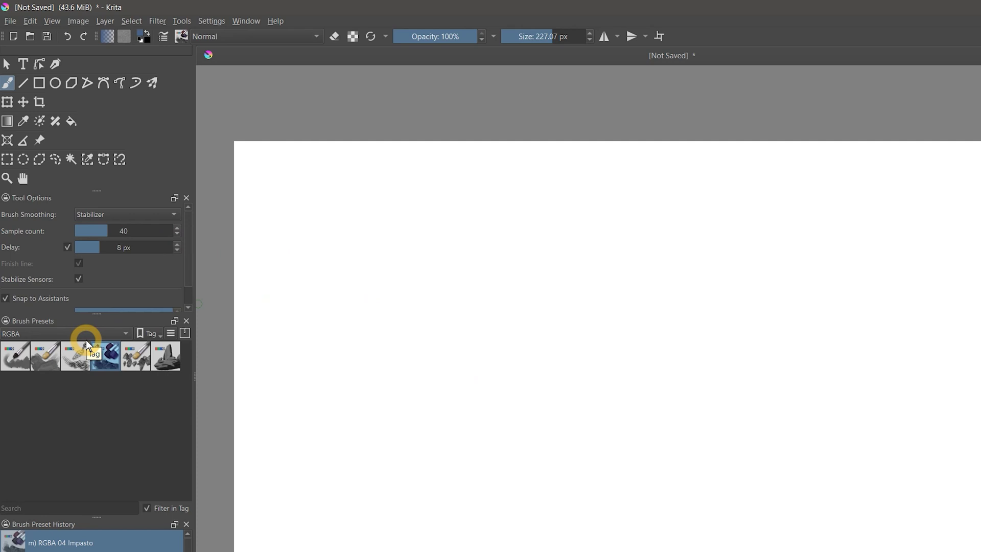
Step: Filter the Brush Presets docker to the RGBA tag and hide Fill Layer 3
click(81, 333)
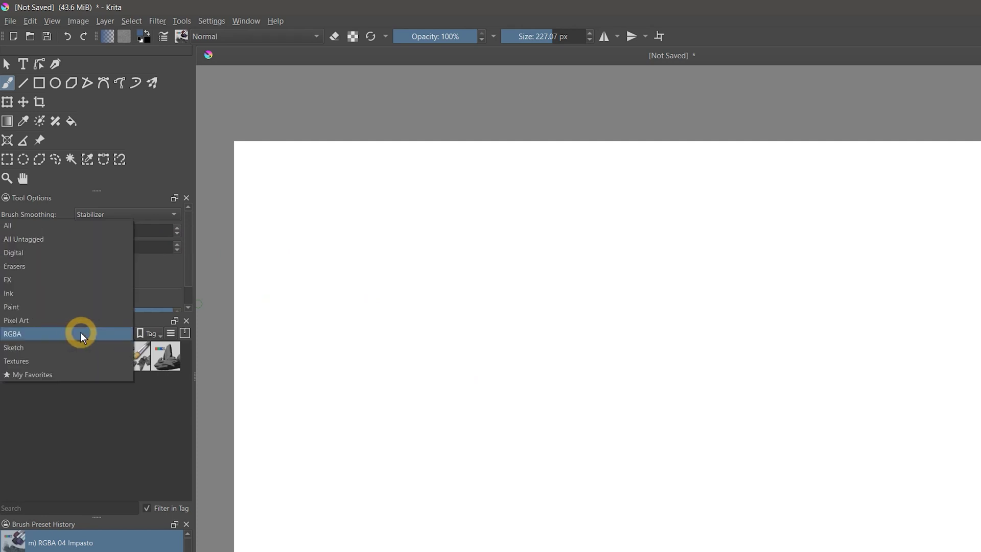
click(22, 333)
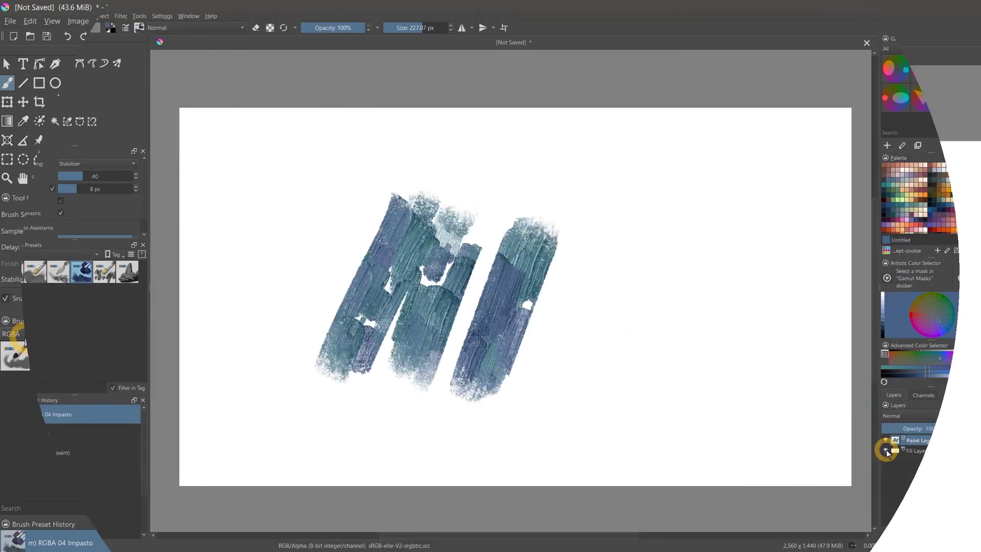
click(882, 450)
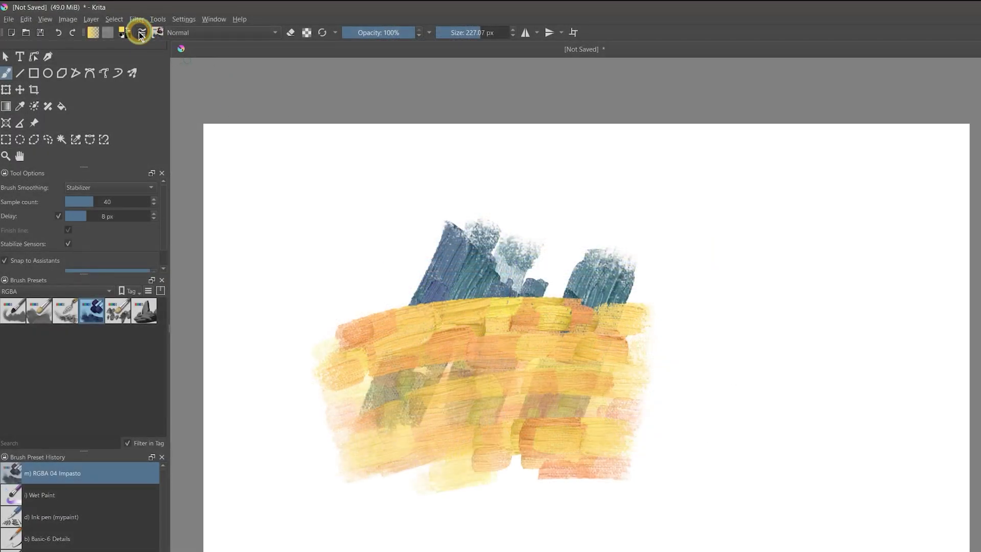
Step: Enable Lightness Strength, lower it to 3%, and paint orange-yellow impasto test strokes
click(141, 33)
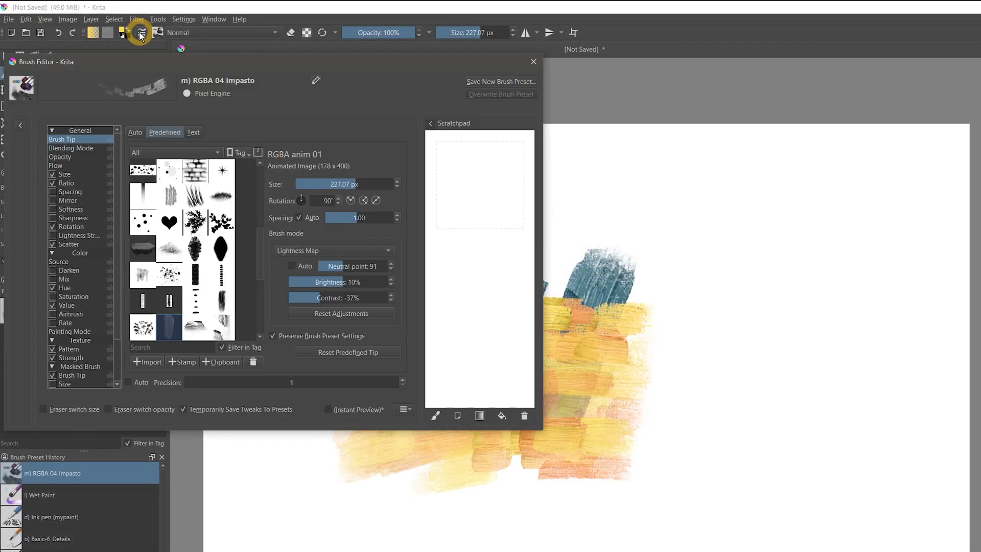
click(72, 236)
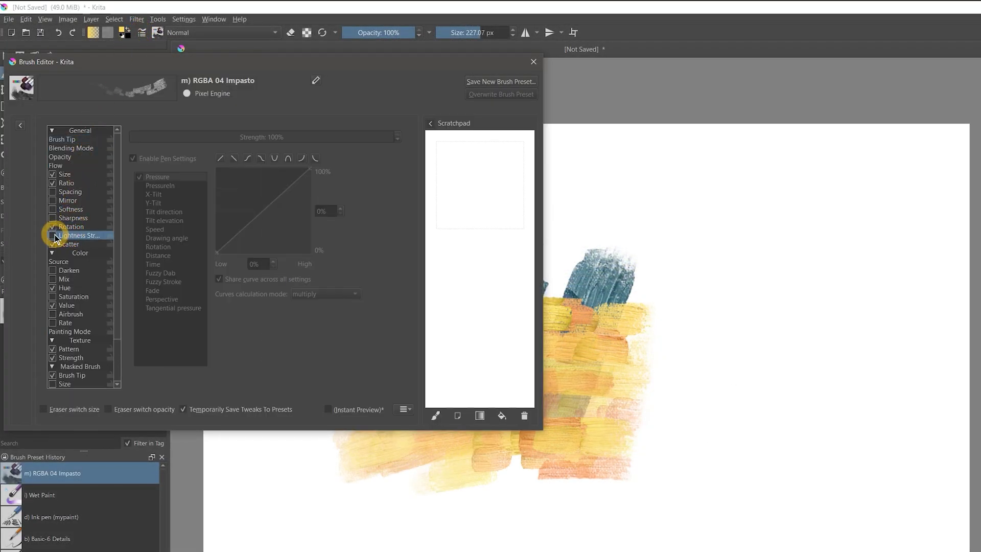
click(53, 236)
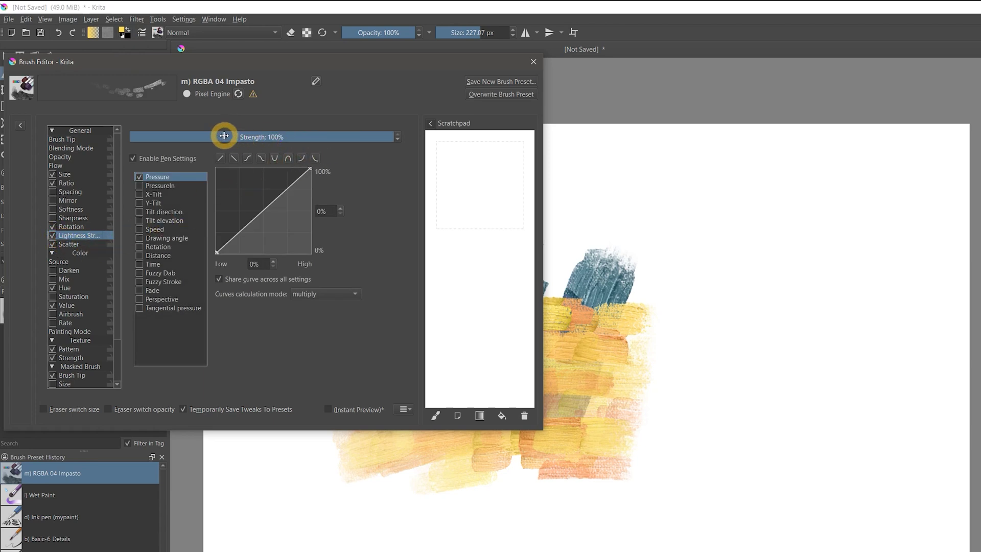
mouse_move(708, 256)
mouse_down()
mouse_move(744, 252)
mouse_move(712, 369)
mouse_up()
click(144, 138)
mouse_move(820, 252)
mouse_down()
mouse_move(793, 327)
mouse_move(835, 301)
mouse_move(803, 494)
mouse_up()
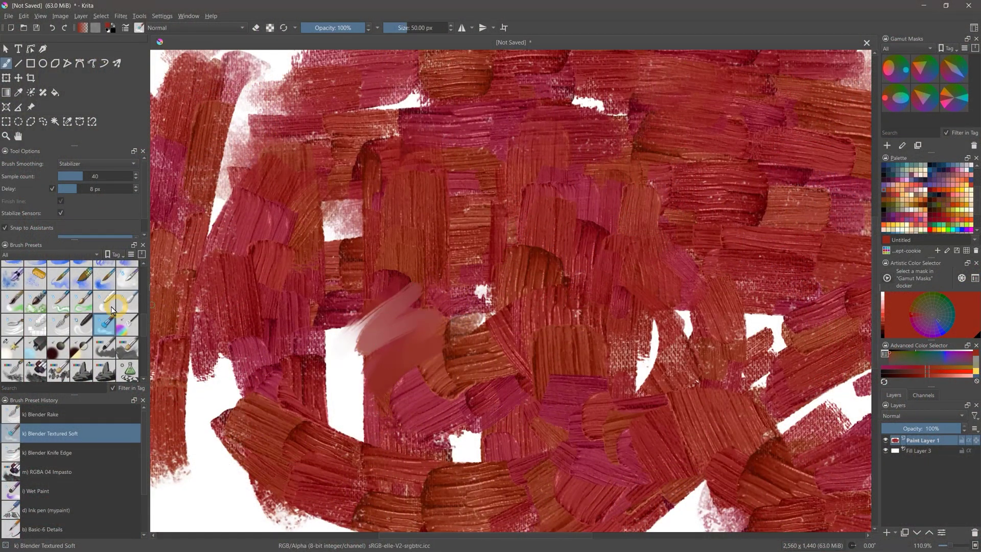
Step: Switch to the Blender Rake preset and paint broad red diagonal strokes over the centre and pink patch
key(slash)
mouse_move(492, 289)
mouse_down()
mouse_move(547, 316)
mouse_move(461, 334)
mouse_up()
mouse_move(530, 367)
mouse_down()
mouse_move(605, 372)
mouse_move(611, 399)
mouse_up()
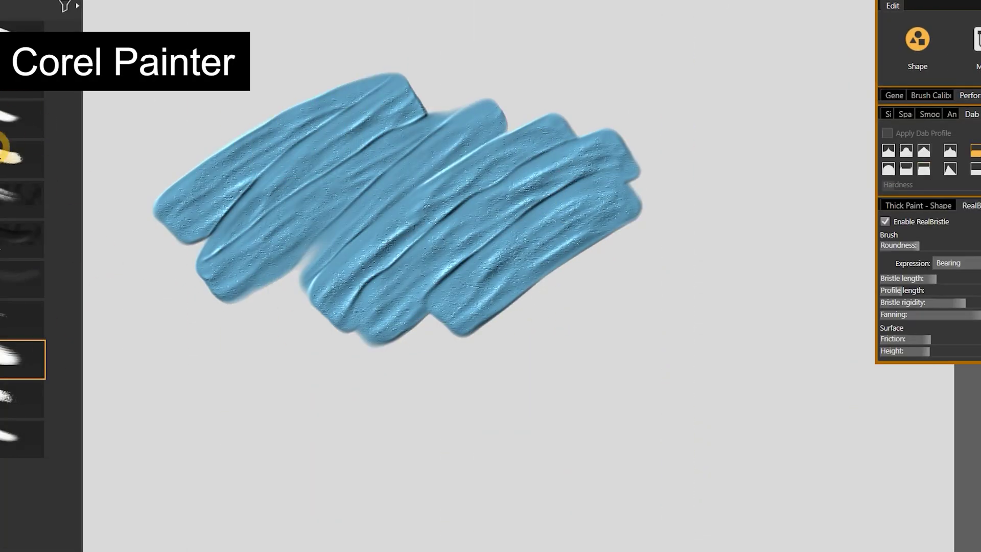
Step: Paint three diagonal blue thick-paint strokes across the Corel Painter canvas
drag(179, 337, 394, 201)
drag(526, 224, 346, 372)
drag(634, 220, 424, 398)
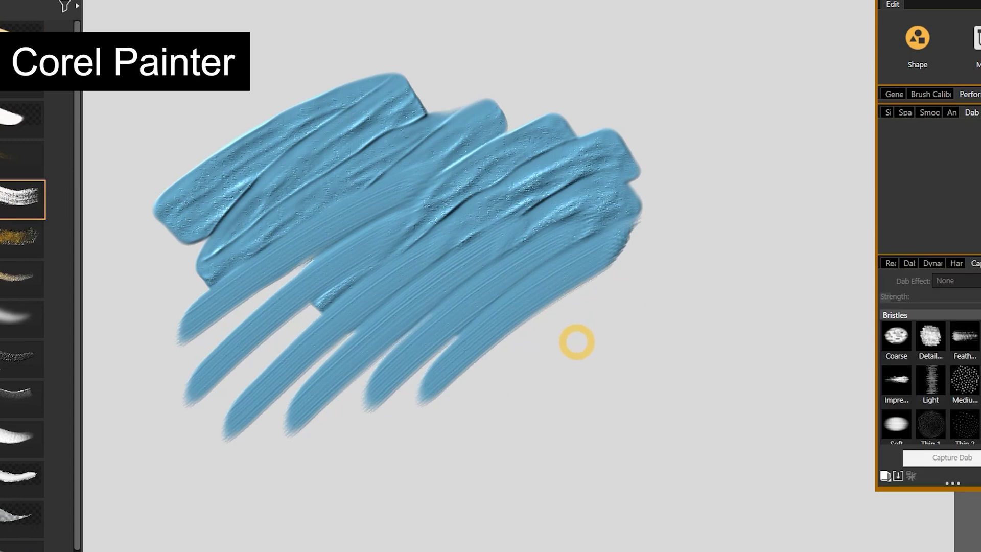
Step: Add a bristly blue patch at lower right, long sweeping blue strokes, and red strokes over the yellow
drag(574, 281, 711, 356)
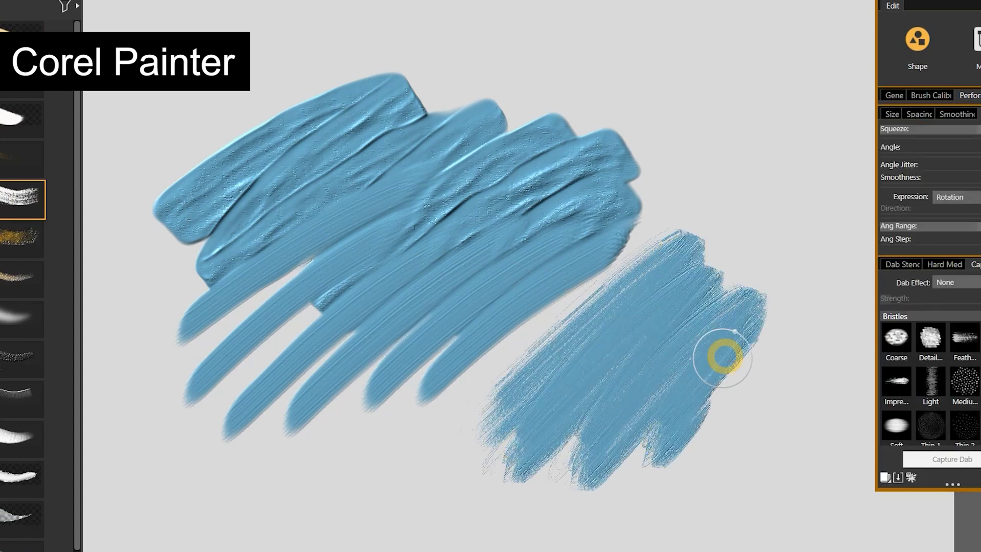
drag(639, 393, 302, 541)
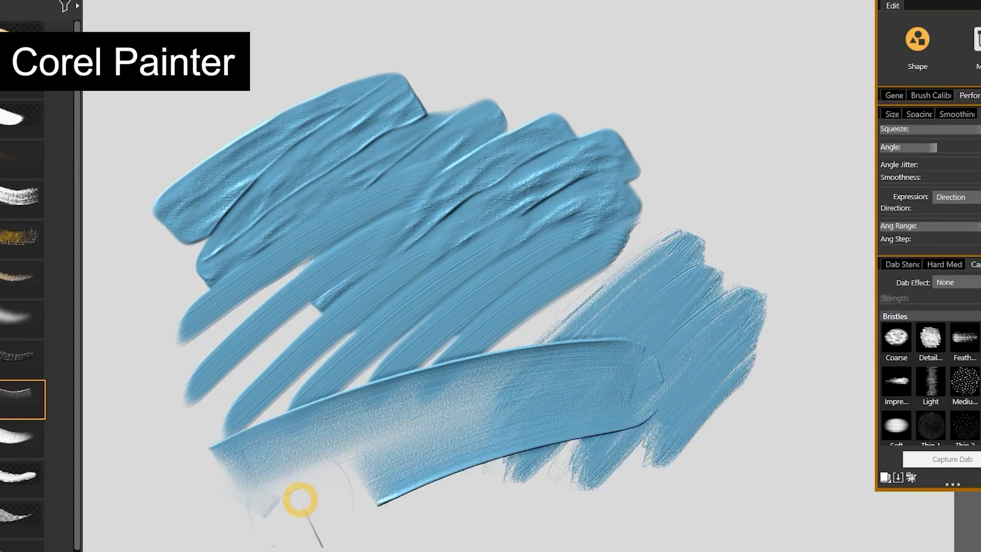
drag(214, 358, 516, 169)
drag(153, 225, 680, 105)
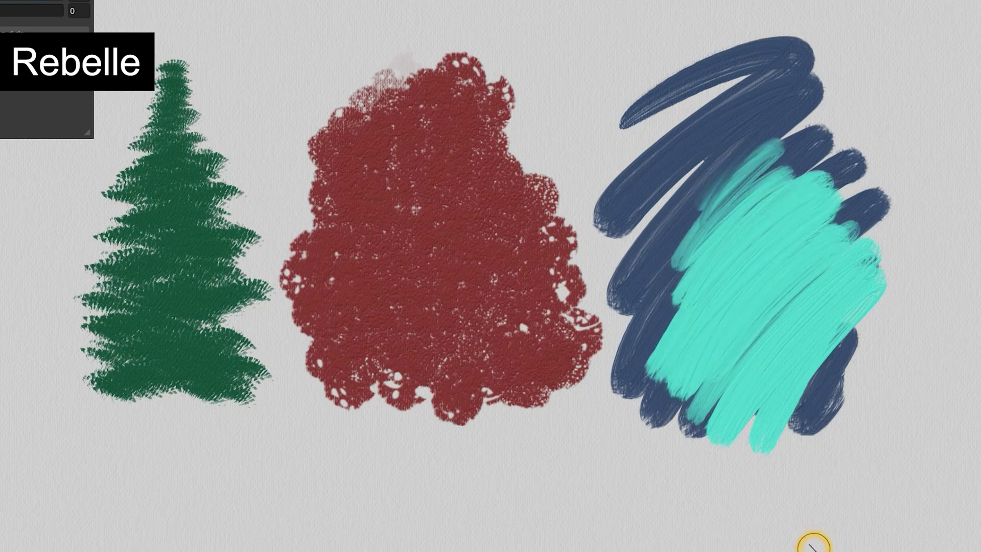
mouse_move(319, 199)
mouse_down()
mouse_move(349, 315)
mouse_move(497, 291)
mouse_move(638, 348)
mouse_move(604, 380)
mouse_move(602, 474)
mouse_move(665, 419)
mouse_up()
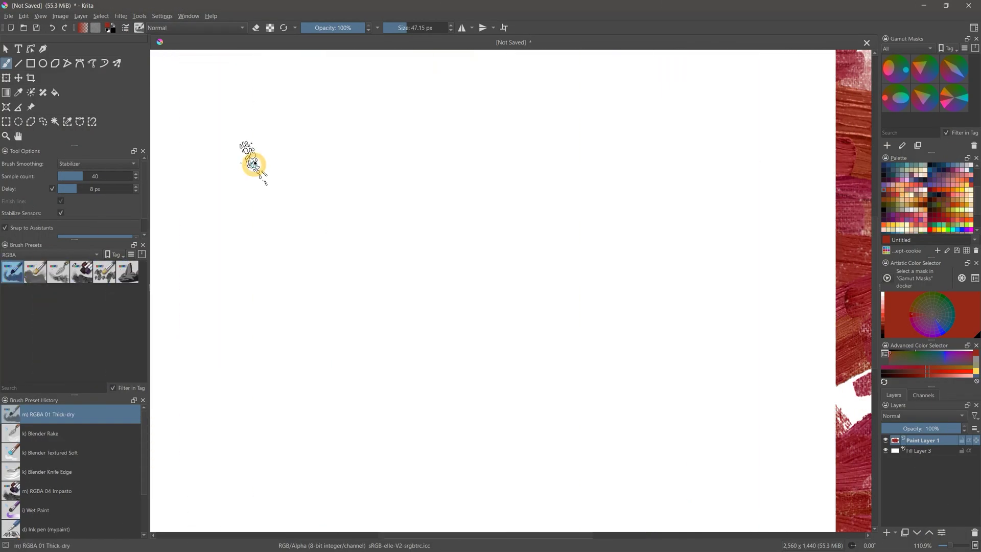
Step: Paint red samples: a hatched stroke, a thick smear, a scribble, and a large rock-textured stroke
mouse_move(252, 158)
mouse_down()
mouse_move(278, 320)
mouse_move(310, 327)
mouse_up()
drag(371, 196, 388, 307)
mouse_move(460, 215)
mouse_down()
mouse_move(544, 223)
mouse_move(634, 286)
mouse_up()
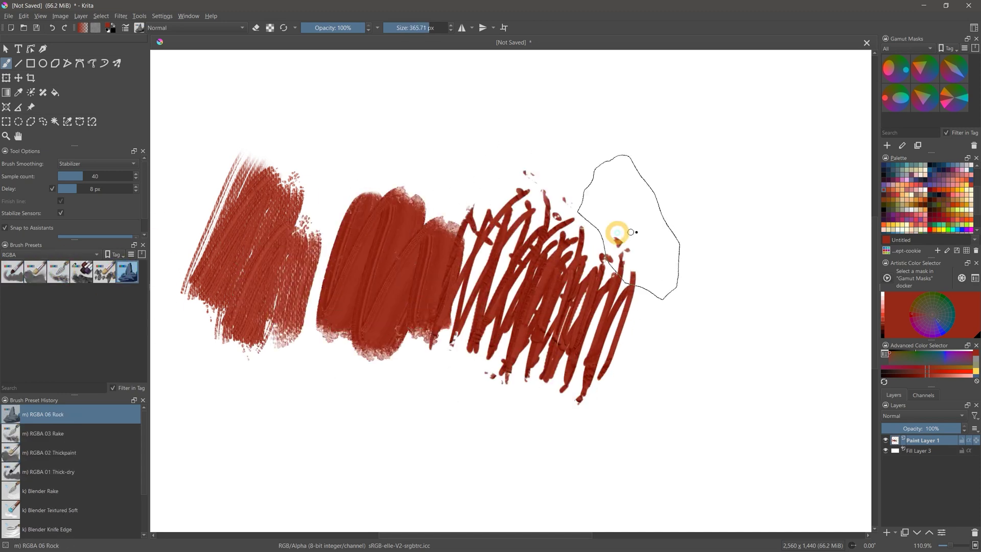
mouse_move(677, 230)
mouse_down()
mouse_move(672, 367)
mouse_move(749, 374)
mouse_move(783, 409)
mouse_up()
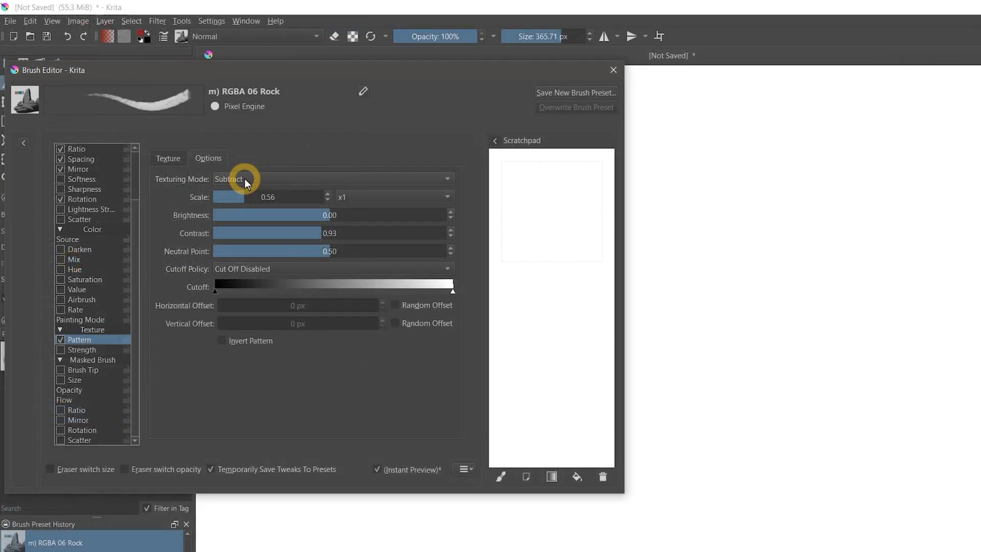
Step: Review the texturing modes, then enable Texture Strength with the Pressure sensor
click(187, 136)
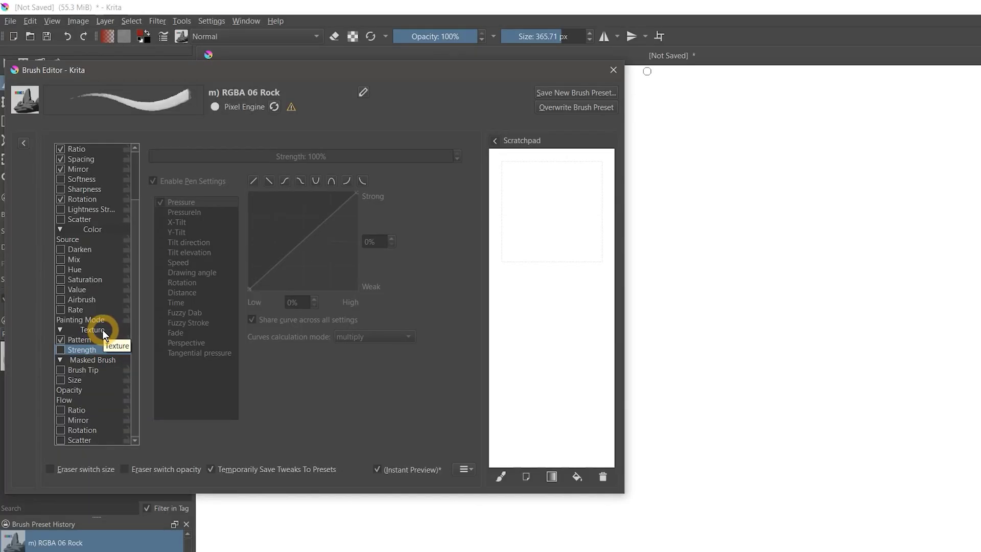
click(60, 350)
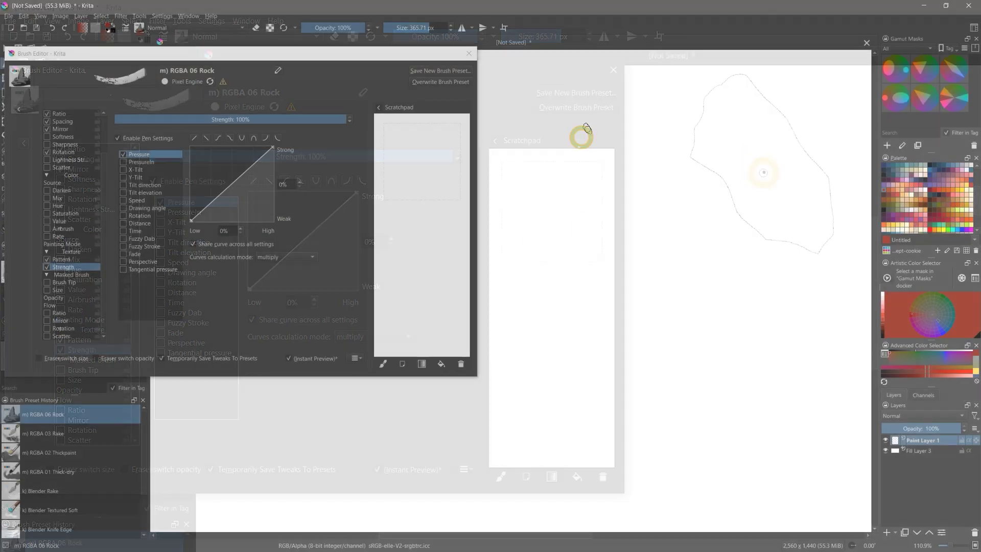
Step: Paint a red heart with rock and chainmail textures, using reptile scales and dark red shading on its left
mouse_move(761, 179)
mouse_down()
mouse_move(817, 245)
mouse_move(857, 260)
mouse_up()
drag(654, 198, 658, 211)
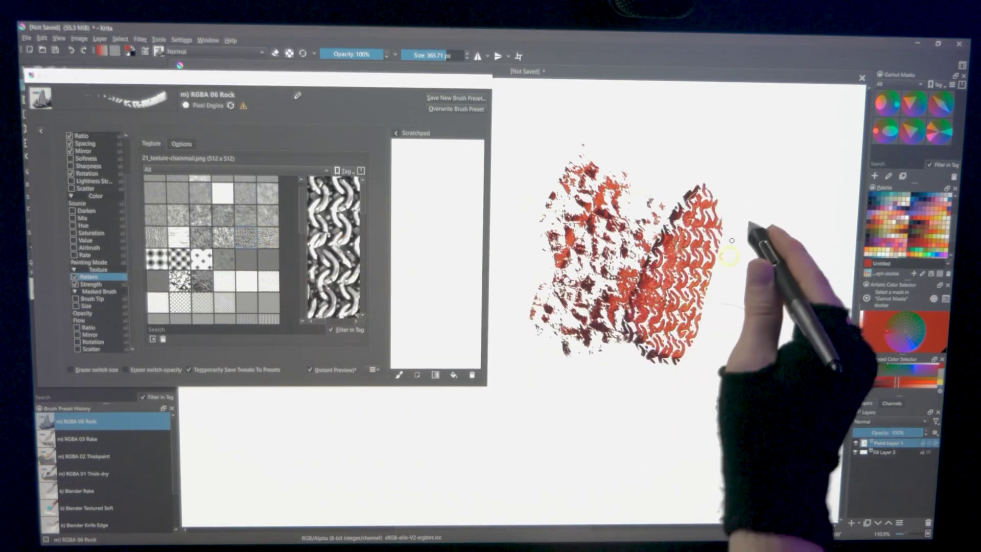
mouse_move(745, 229)
mouse_down()
mouse_move(684, 358)
mouse_move(766, 245)
mouse_move(730, 346)
mouse_move(678, 334)
mouse_move(635, 377)
mouse_up()
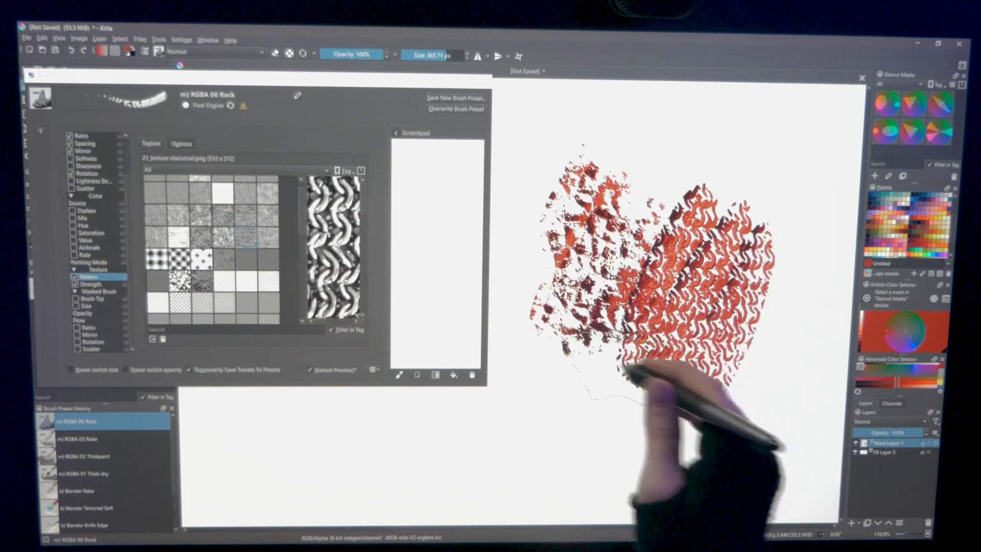
click(267, 237)
mouse_move(559, 270)
mouse_down()
mouse_move(526, 379)
mouse_move(486, 403)
mouse_move(574, 438)
mouse_up()
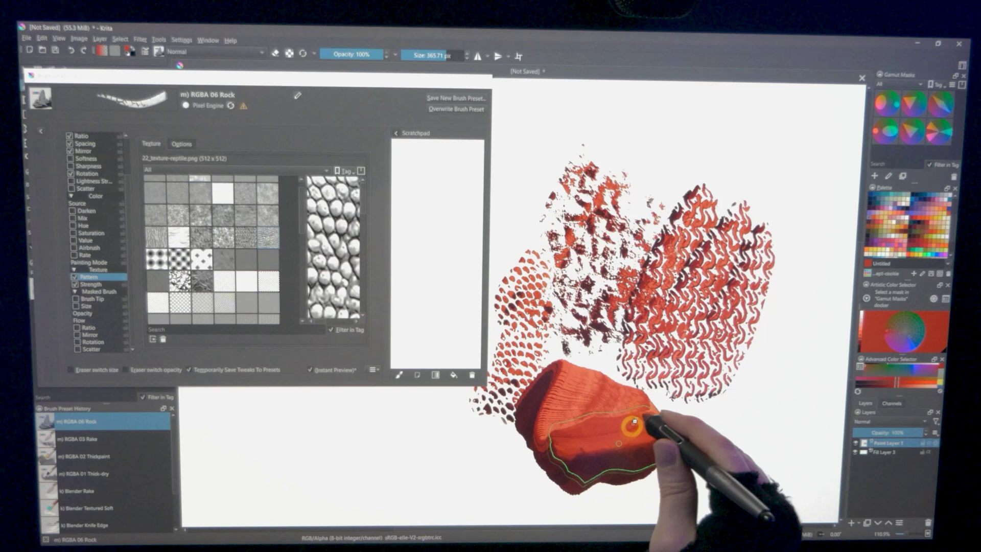
mouse_move(634, 421)
mouse_down()
mouse_move(629, 366)
mouse_move(687, 361)
mouse_move(621, 301)
mouse_move(675, 238)
mouse_move(592, 341)
mouse_move(550, 320)
mouse_move(552, 259)
mouse_move(537, 394)
mouse_move(618, 291)
mouse_move(600, 414)
mouse_move(640, 432)
mouse_up()
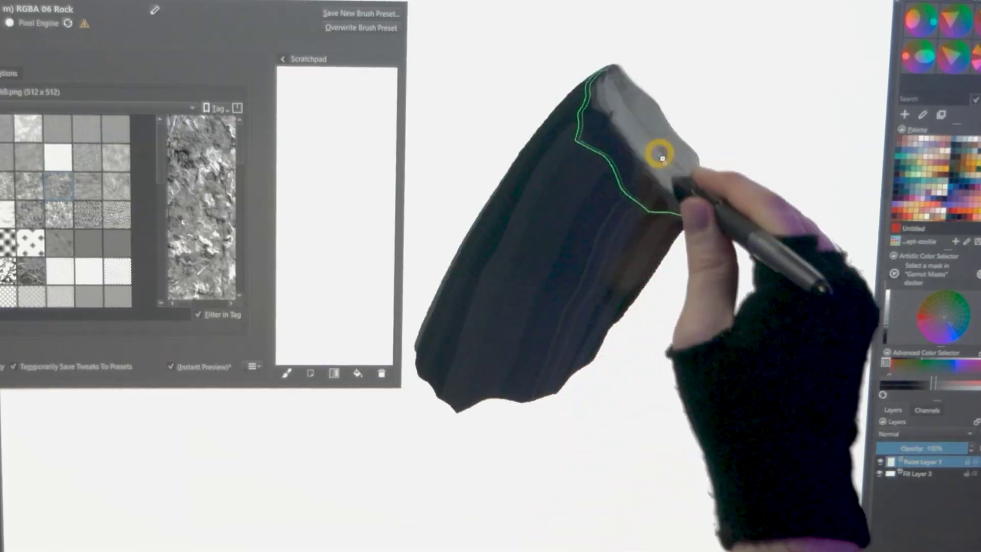
Step: Shade the rock's right side and add light grey rock texture down it
mouse_move(669, 169)
mouse_down()
mouse_move(690, 323)
mouse_move(677, 361)
mouse_move(692, 288)
mouse_move(680, 405)
mouse_move(649, 128)
mouse_move(482, 327)
mouse_move(583, 170)
mouse_move(503, 366)
mouse_move(523, 314)
mouse_move(556, 326)
mouse_move(452, 383)
mouse_move(687, 427)
mouse_up()
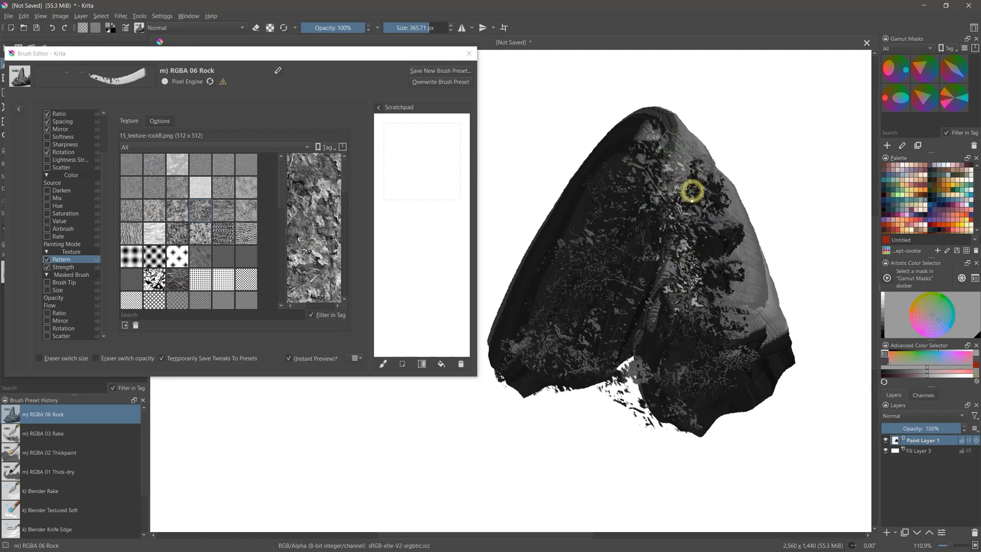
drag(693, 191, 756, 321)
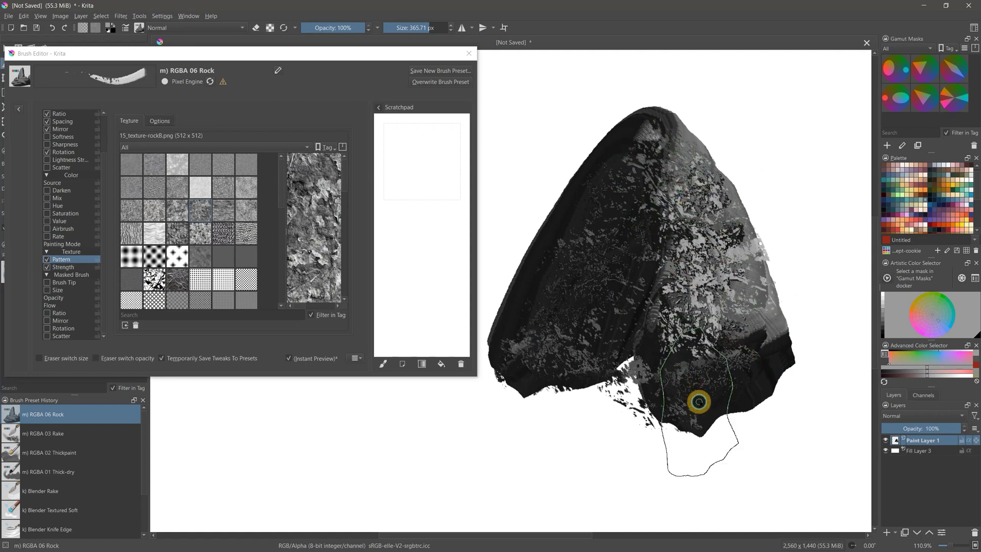
mouse_move(682, 216)
mouse_down()
mouse_move(672, 390)
mouse_move(757, 378)
mouse_up()
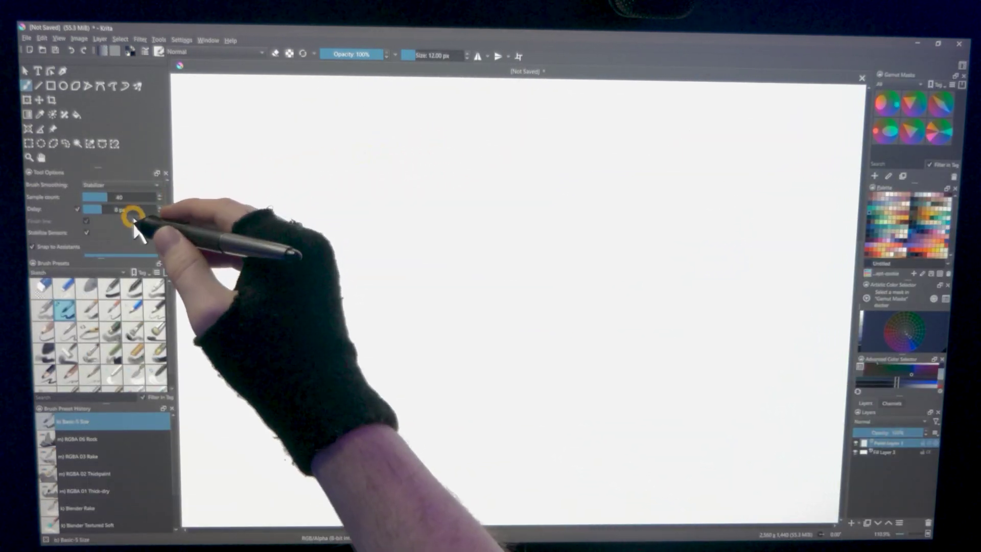
Step: Open the Brush Smoothing choices to configure the stabilizer
click(106, 186)
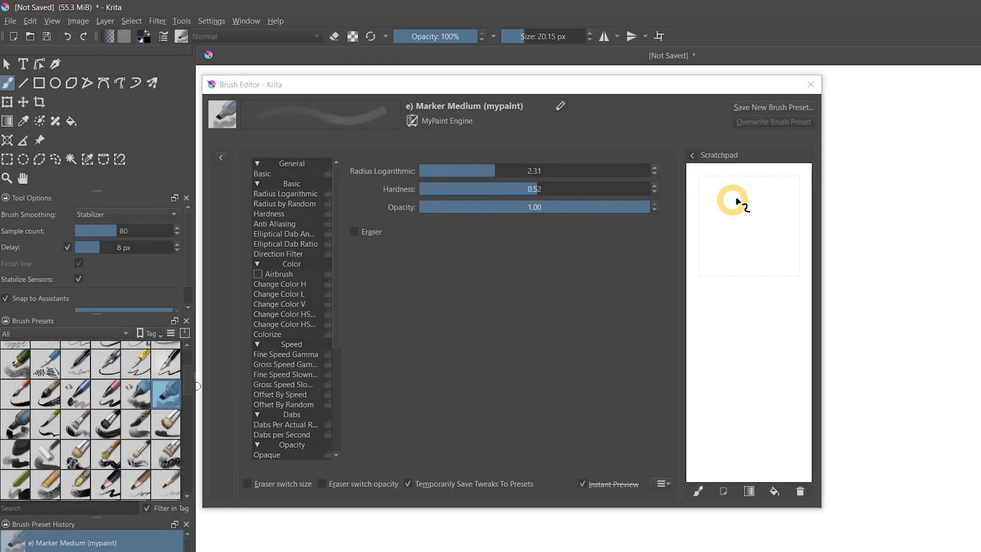
Step: Try a test stroke with the Marker Medium (mypaint) brush on the Scratchpad
drag(739, 200, 716, 224)
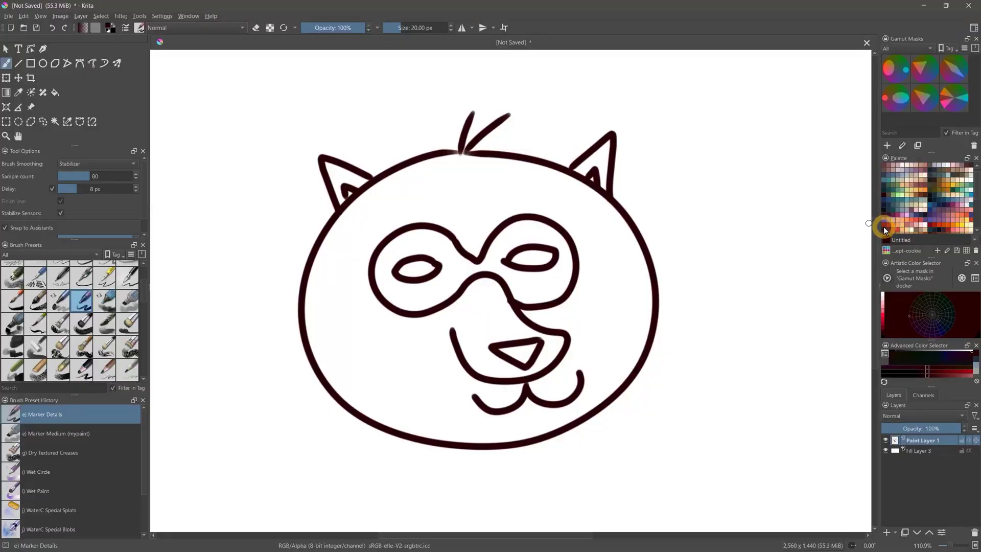
Step: Recolour the face outline red-brown, then light purple, using palette swatches
click(884, 226)
click(648, 259)
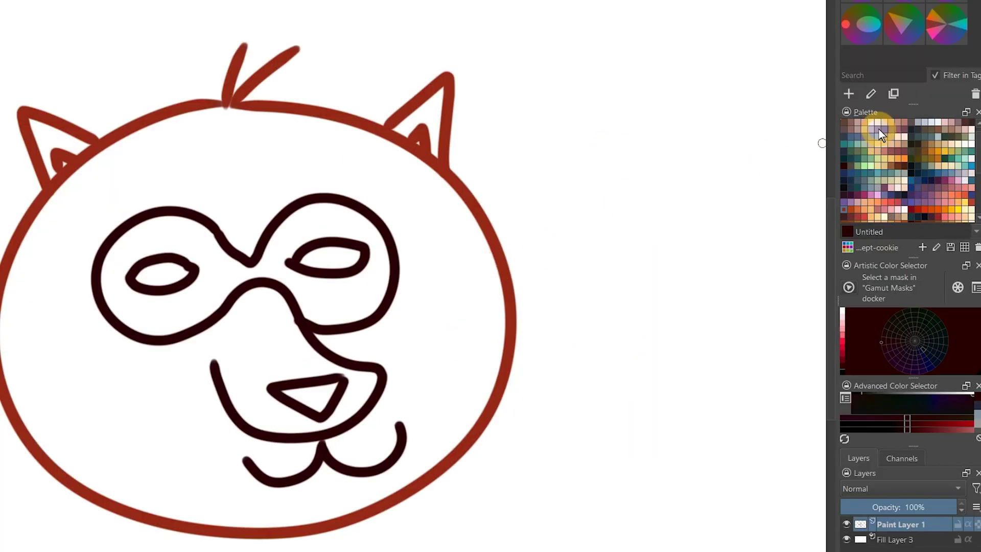
click(885, 128)
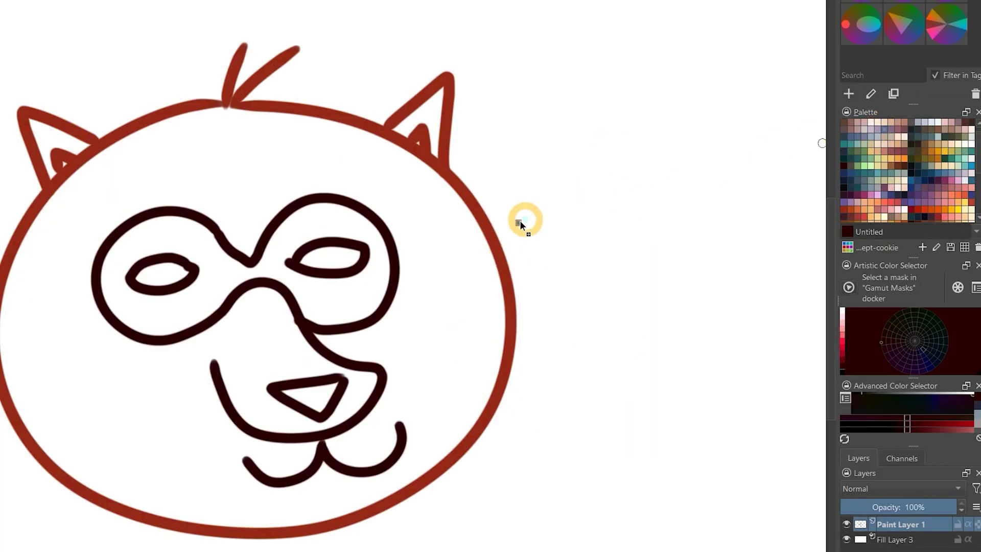
click(491, 234)
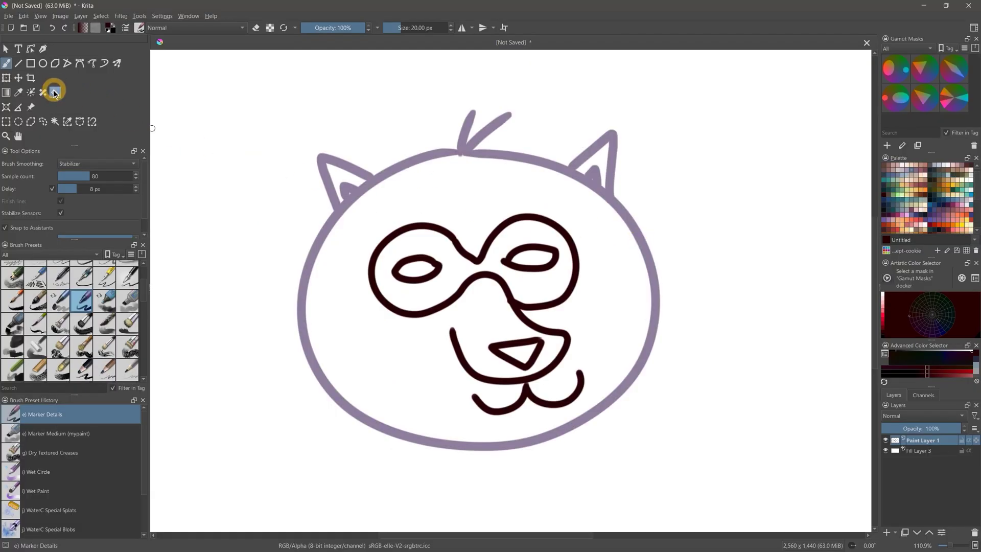
Step: Switch to the Fill tool and pick a red foreground colour
click(55, 93)
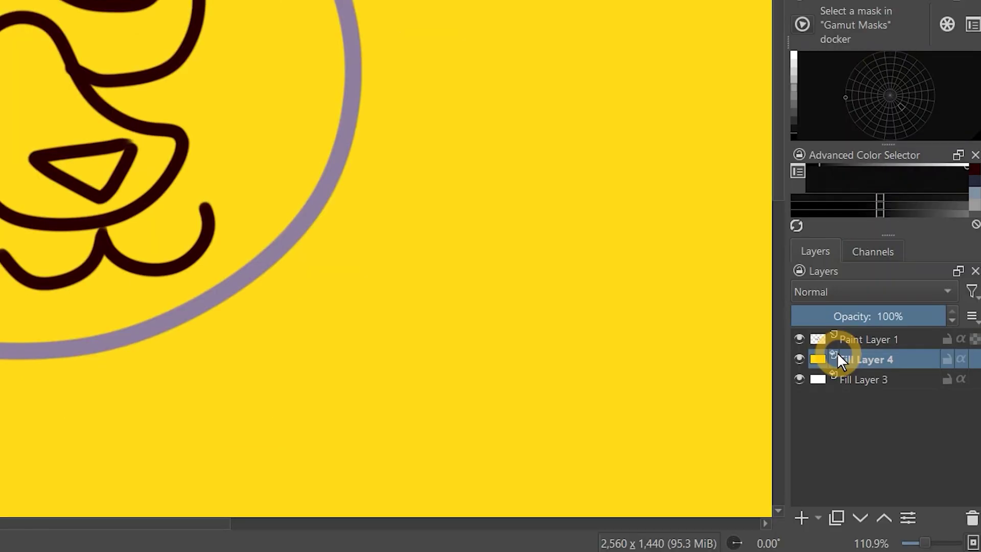
mouse_move(876, 463)
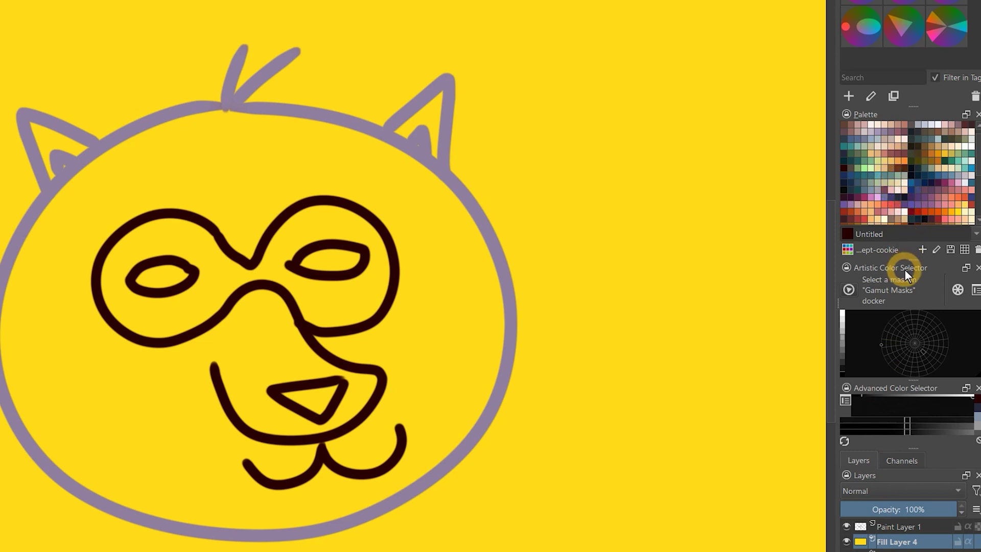
click(904, 324)
click(843, 366)
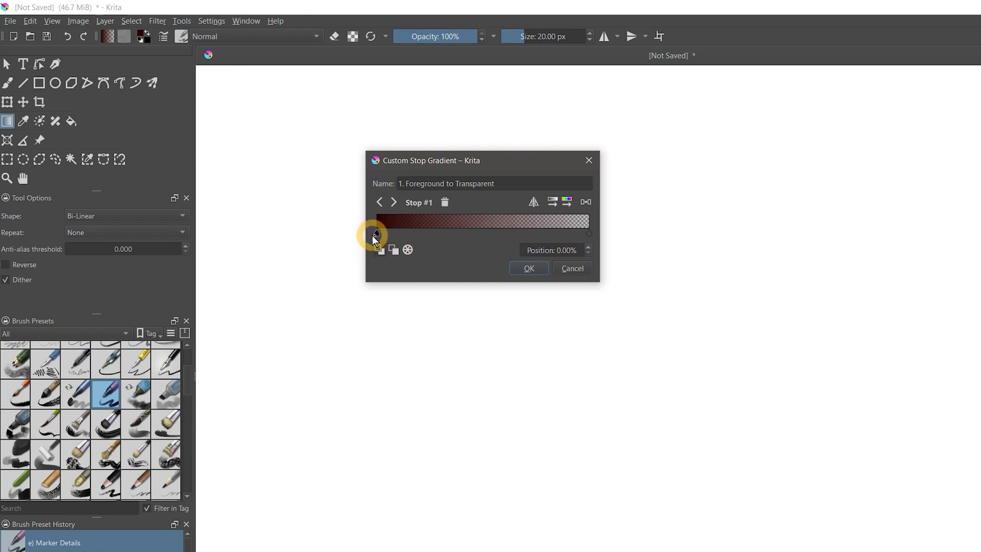
Step: Add a red stop to the gradient, remove it, and sort the stops so the gradient ends yellow
click(461, 234)
double_click(461, 232)
click(535, 326)
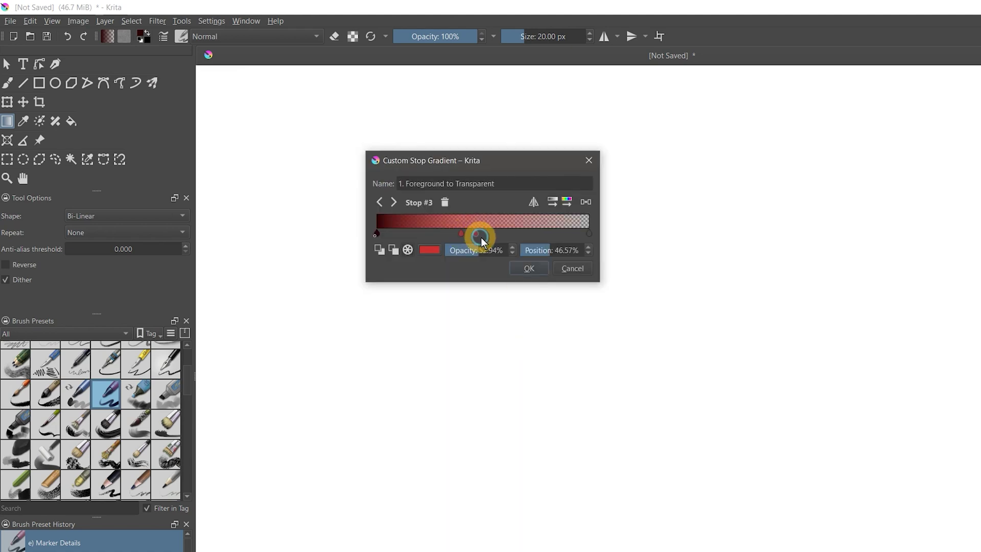
click(445, 205)
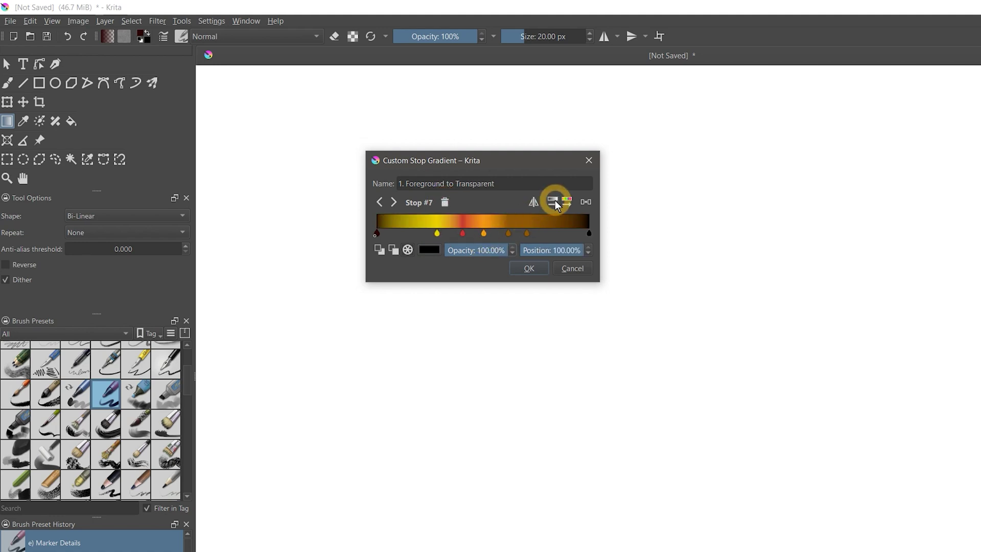
click(553, 201)
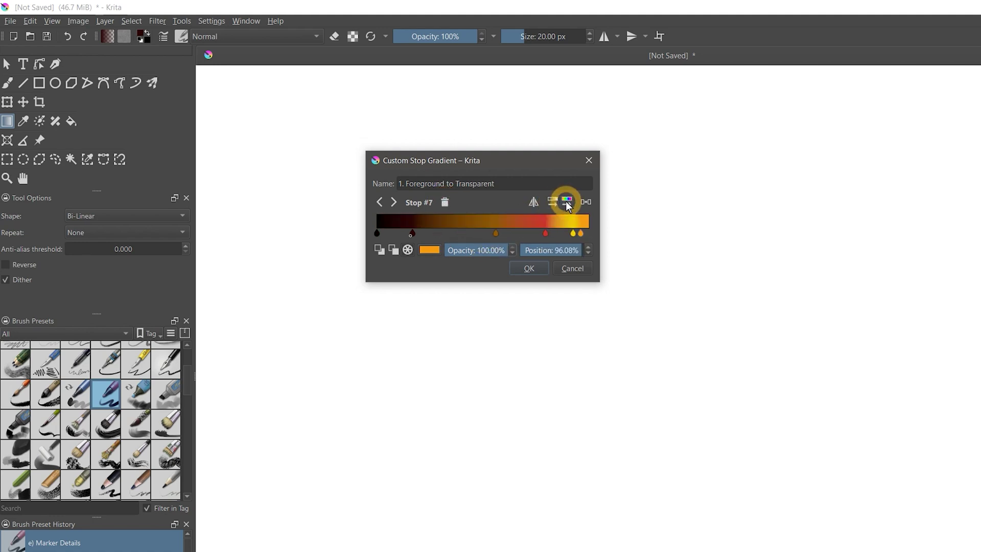
click(566, 201)
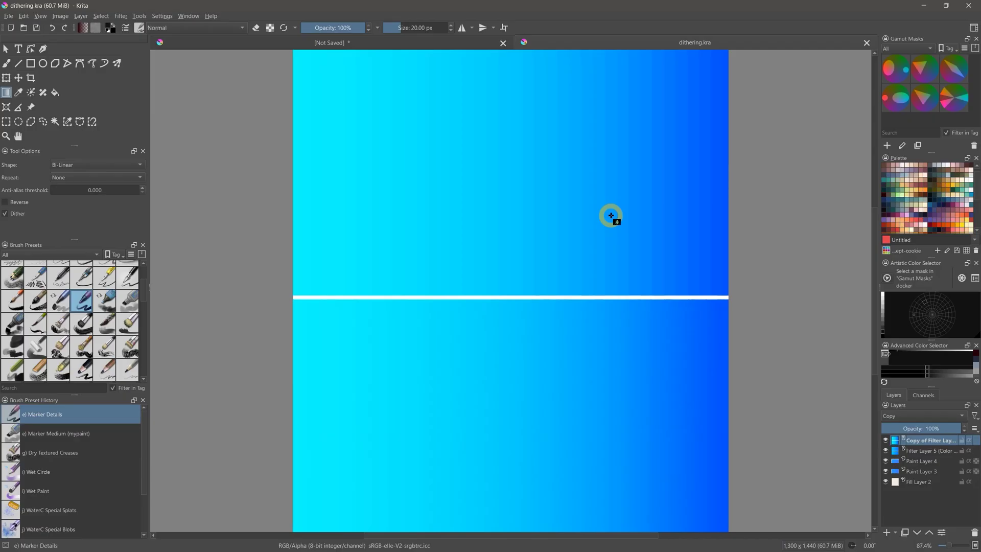
click(895, 533)
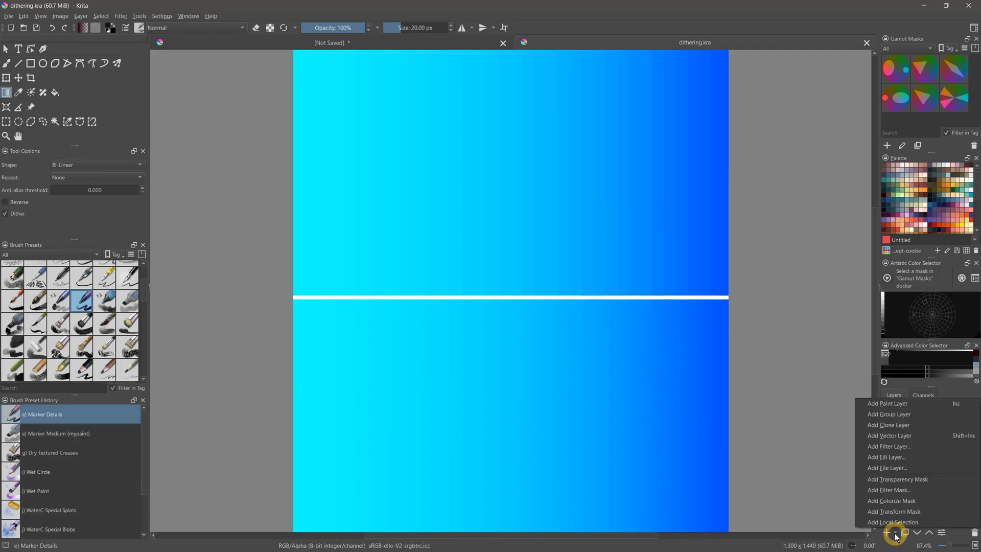
click(889, 447)
click(365, 264)
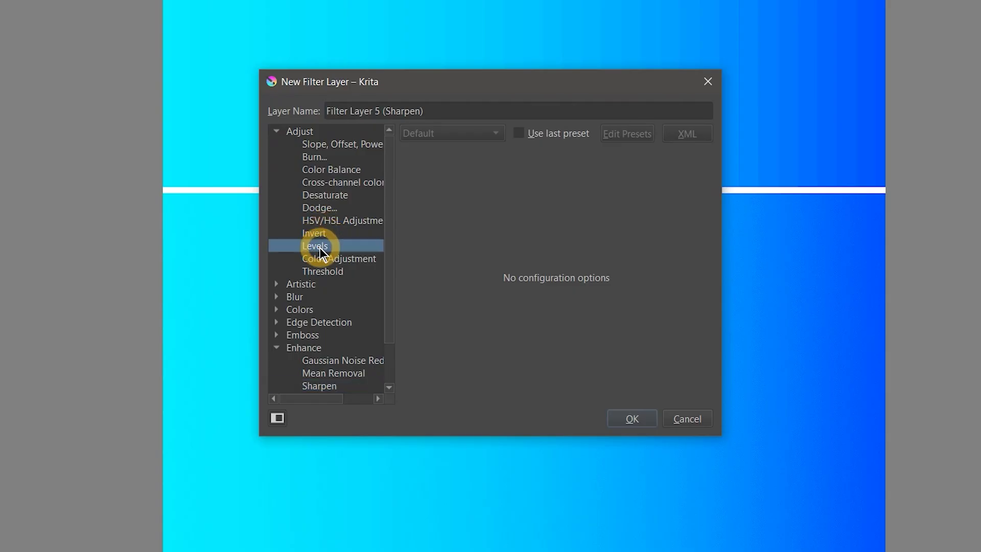
click(399, 339)
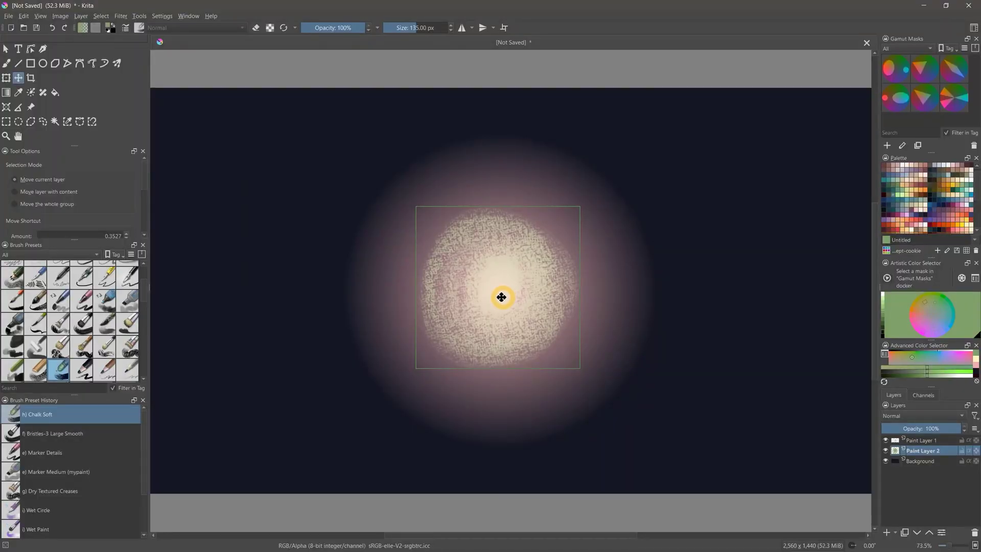
Step: Scale the chalk circle down from its top-right corner with the Ctrl+T transform
key(ctrl+t)
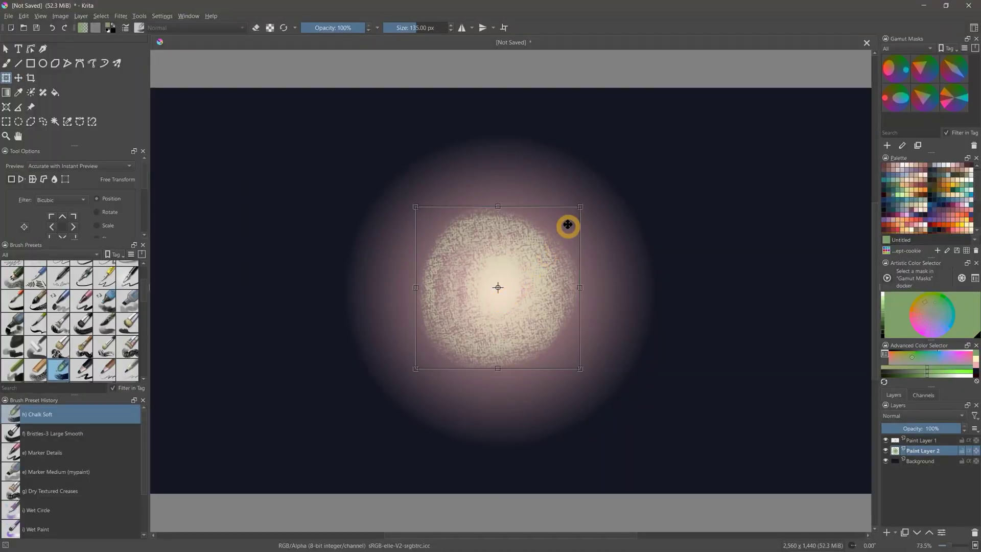
drag(581, 208, 566, 229)
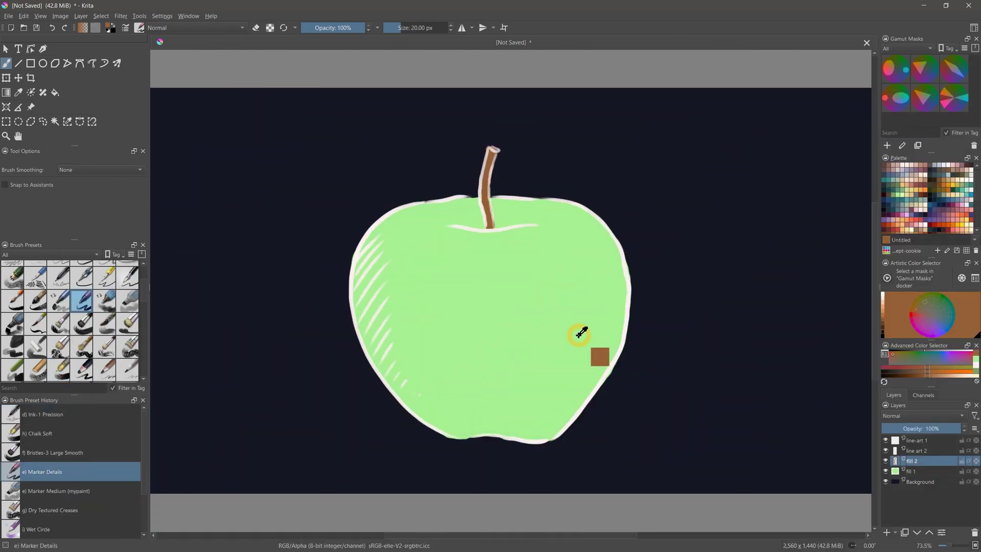
Step: Filter the Layers docker by the name 'line' so only line-art layers show
click(974, 415)
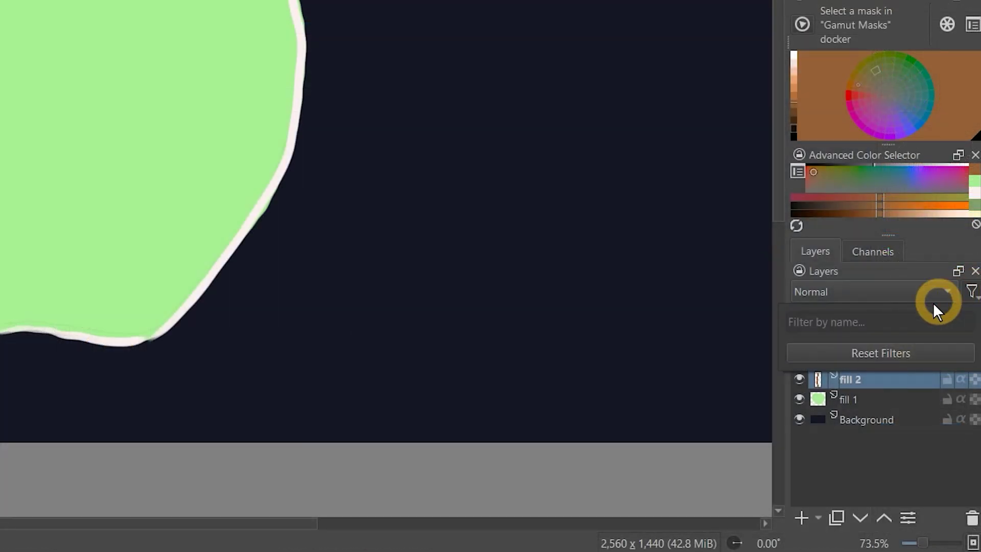
click(850, 321)
text(line)
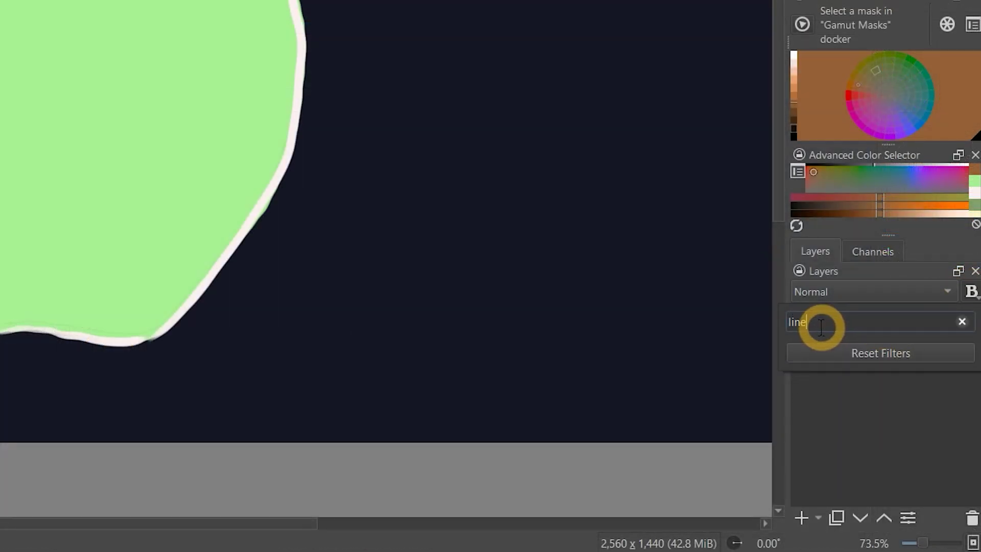
click(833, 397)
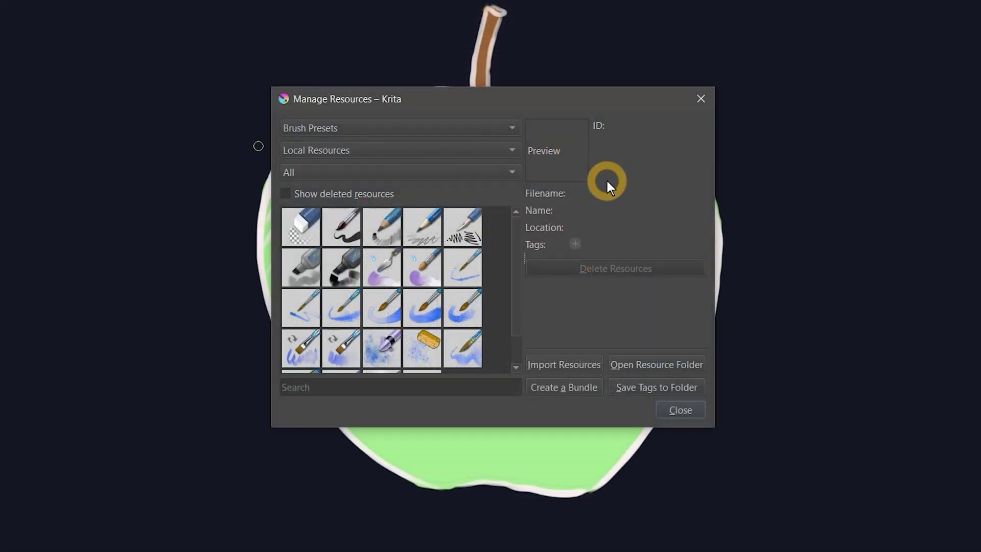
Step: Expand the Manage Resources type dropdown to list the other resource types
click(486, 127)
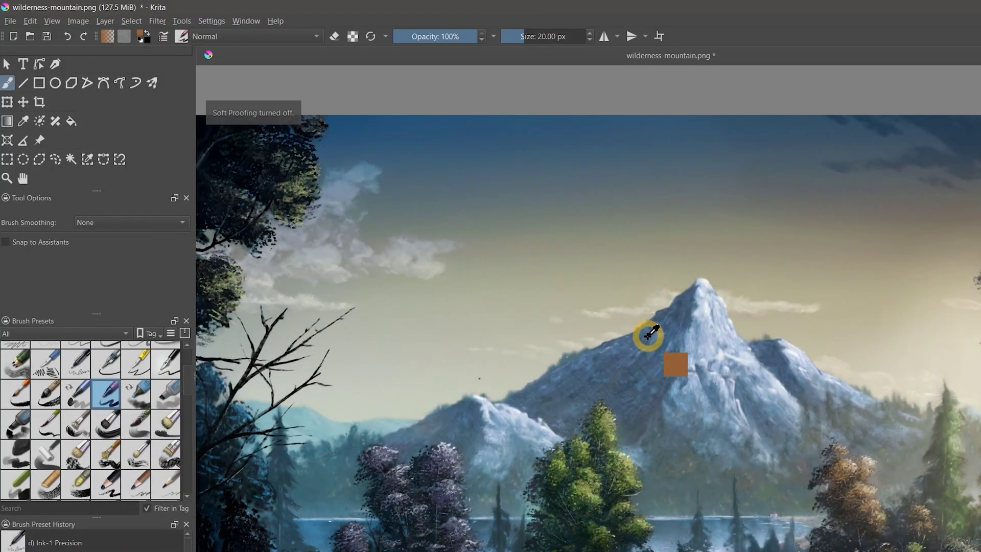
Step: Toggle soft proofing on and off, then set image depth to 32-bit float/channel
key(ctrl+y)
key(ctrl+y)
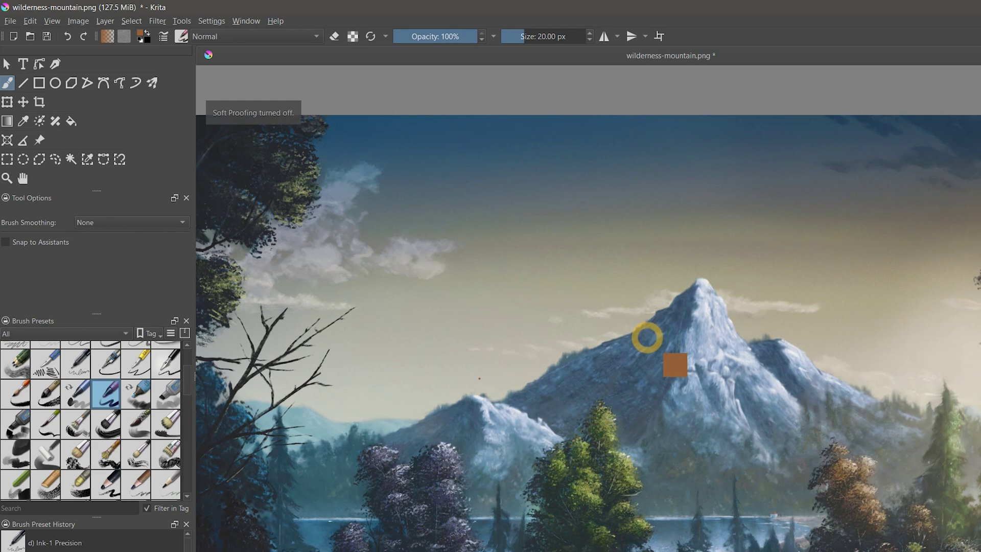
key(ctrl+y)
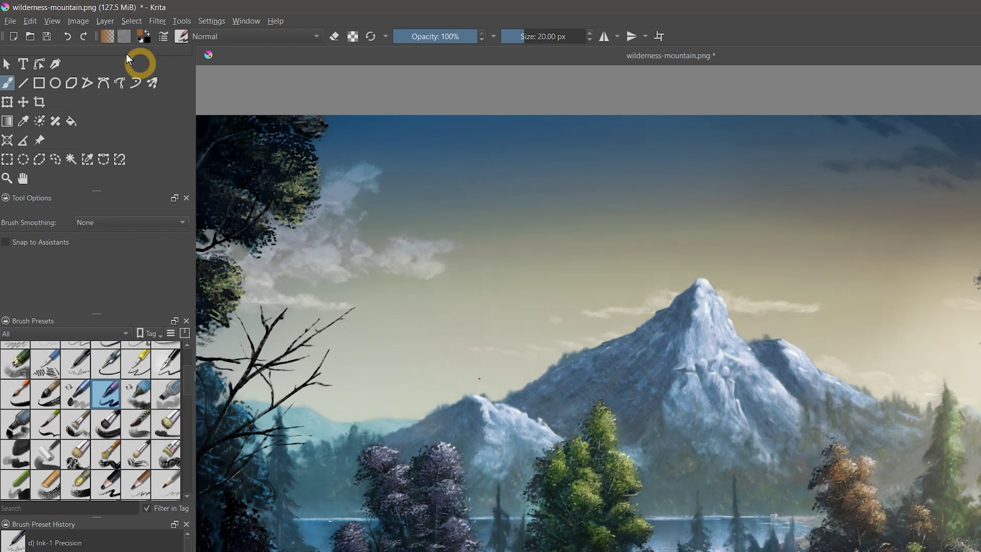
click(80, 21)
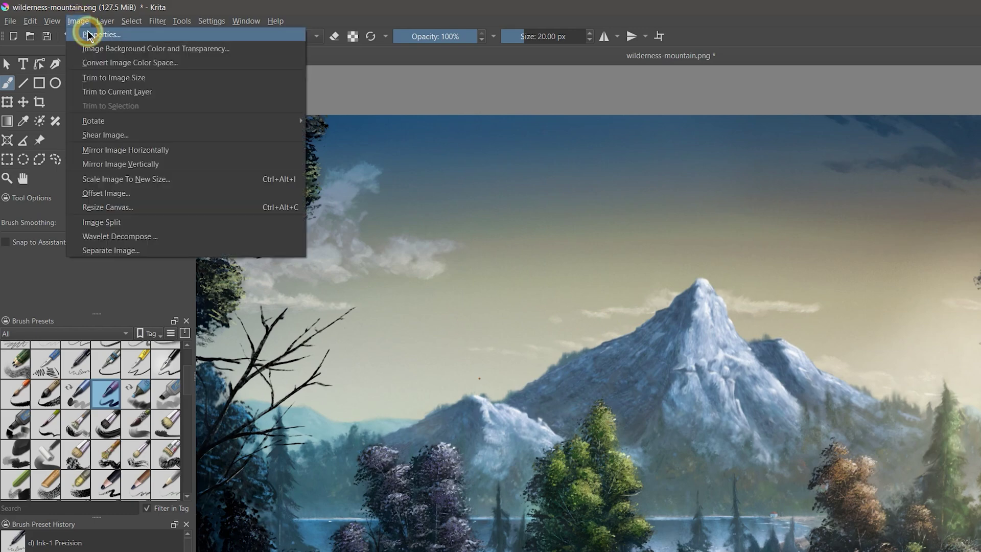
click(97, 34)
click(480, 223)
click(466, 259)
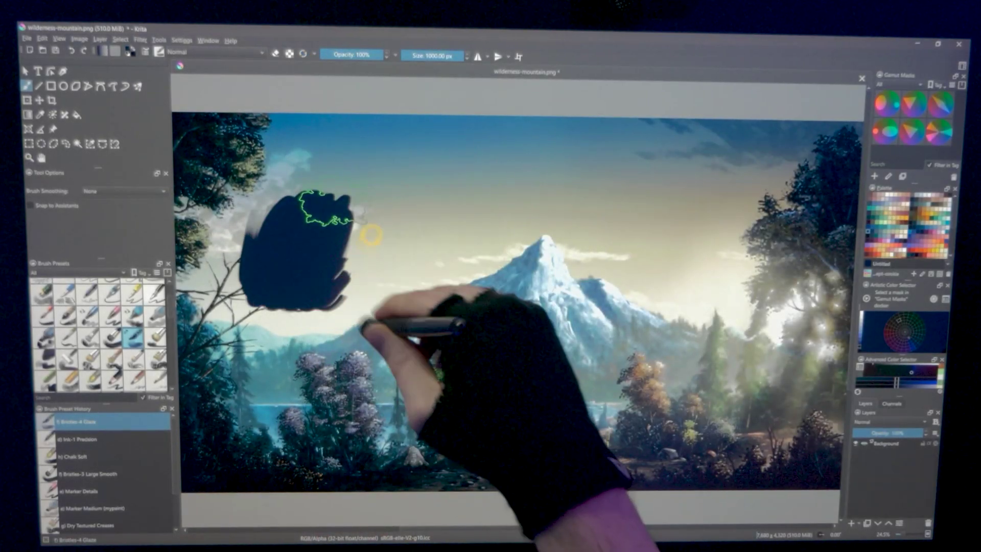
Step: Paint a dark stroke across the mountain, then scroll the plugin page to the Dither heading
mouse_move(371, 235)
mouse_down()
mouse_move(381, 267)
mouse_move(353, 221)
mouse_move(381, 237)
mouse_move(409, 319)
mouse_move(429, 329)
mouse_move(532, 228)
mouse_move(556, 316)
mouse_move(572, 298)
mouse_move(606, 320)
mouse_move(654, 313)
mouse_move(683, 292)
mouse_move(669, 315)
mouse_move(708, 368)
mouse_move(778, 394)
mouse_up()
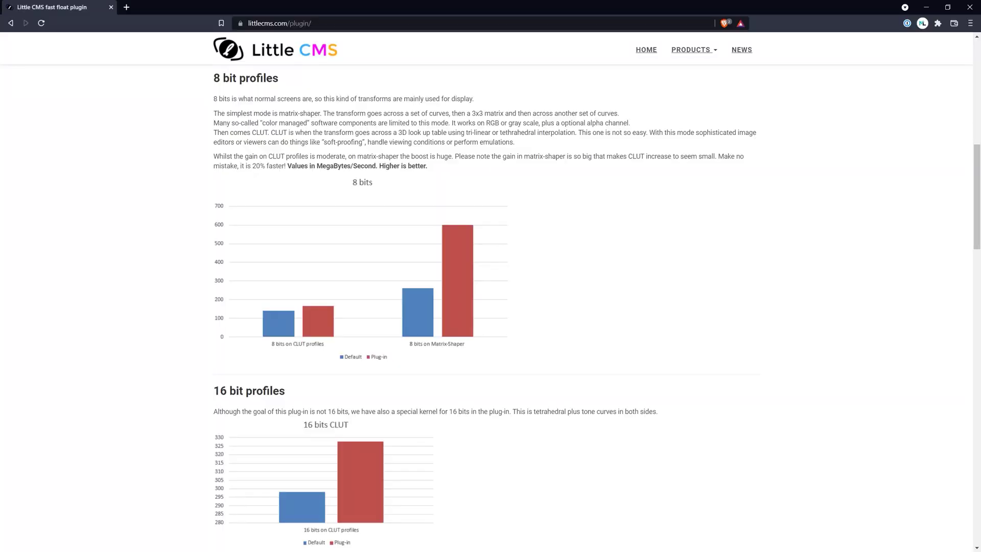
scroll(491, 307, down, 4)
scroll(490, 307, down, 2)
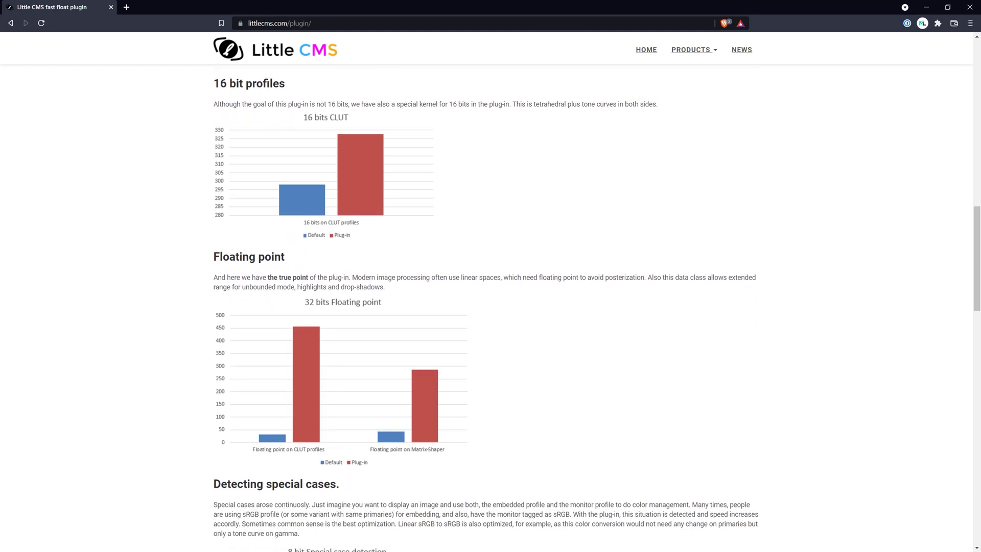
scroll(490, 307, down, 7)
scroll(490, 306, down, 2)
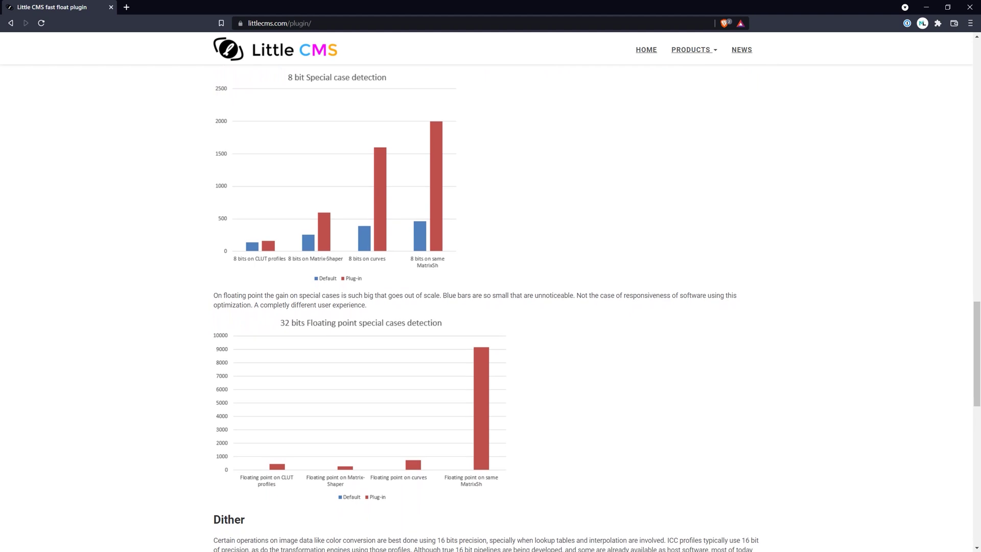
scroll(491, 306, down, 6)
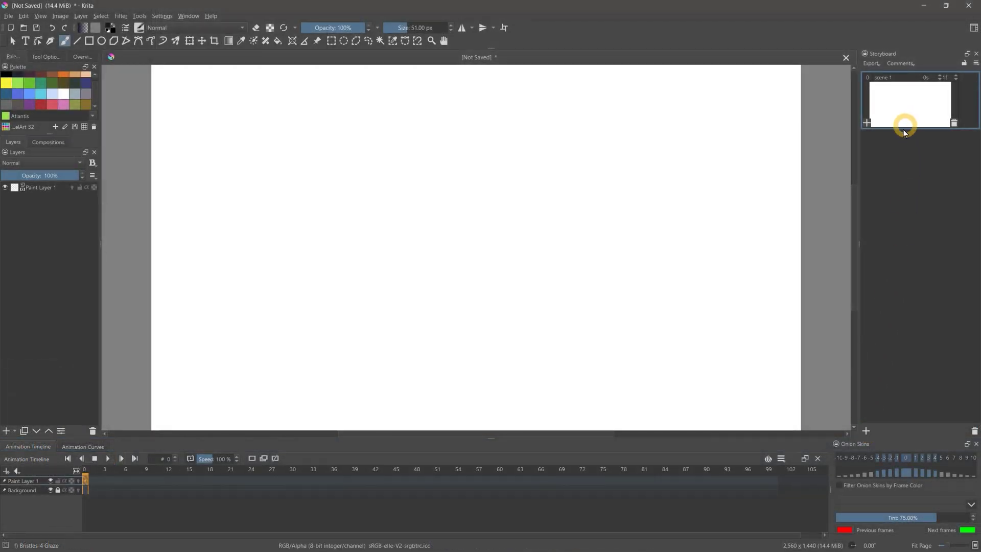
Step: Add 'scene 2' and 'scene 3' to the storyboard beneath 'scene 1'
click(867, 432)
click(866, 432)
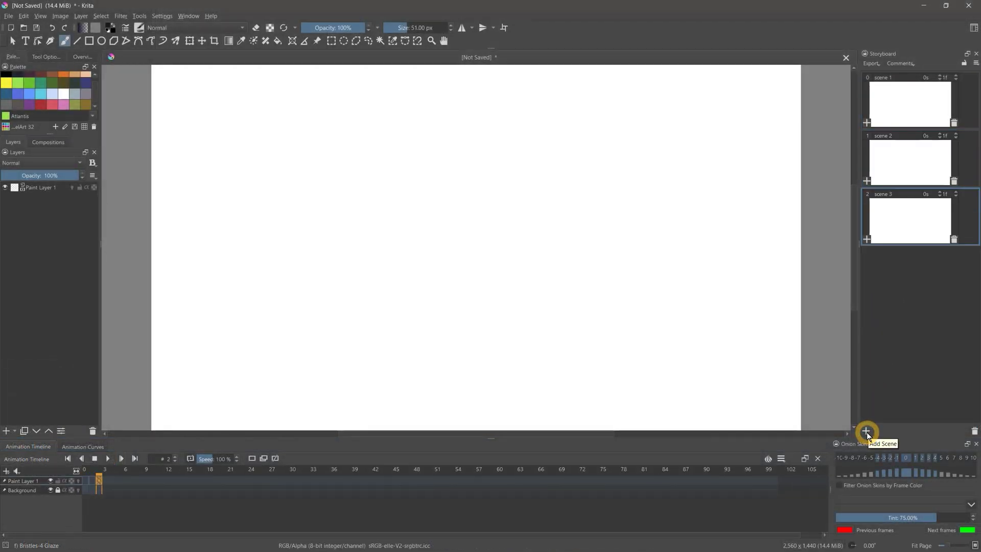